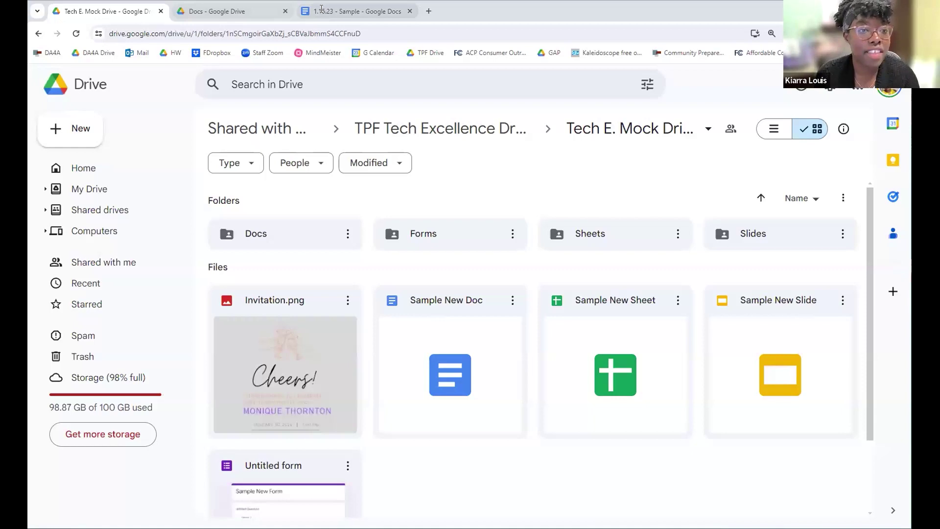
Switch to the open 1.15.23 - Sample document and go to its beginning.
{"action": "left_click", "coordinate": [322, 12]}
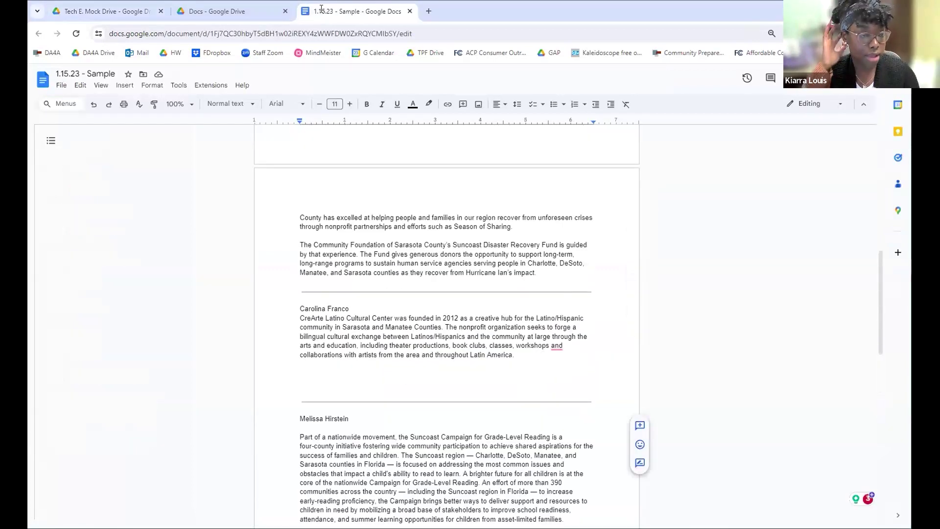
{"action": "scroll", "coordinate": [622, 194], "scroll_direction": "up", "scroll_amount": 10}
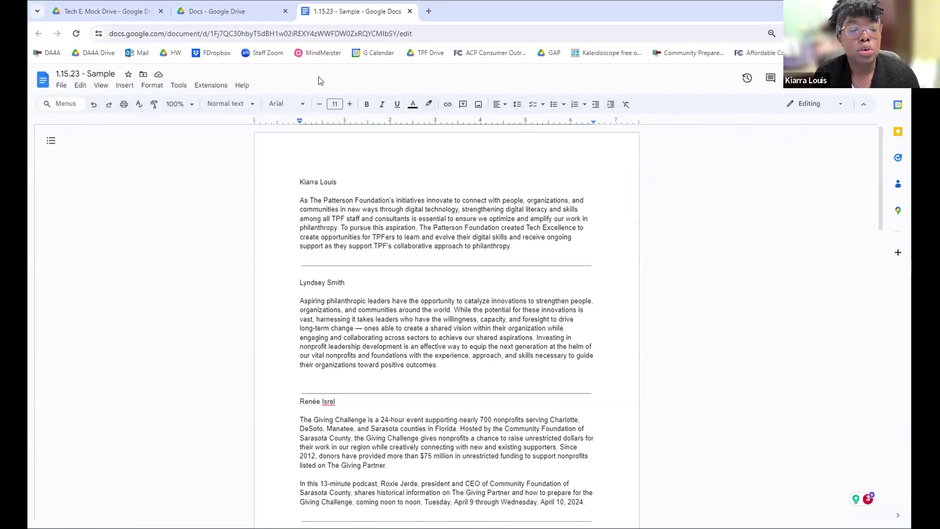
{"action": "left_click", "coordinate": [60, 88]}
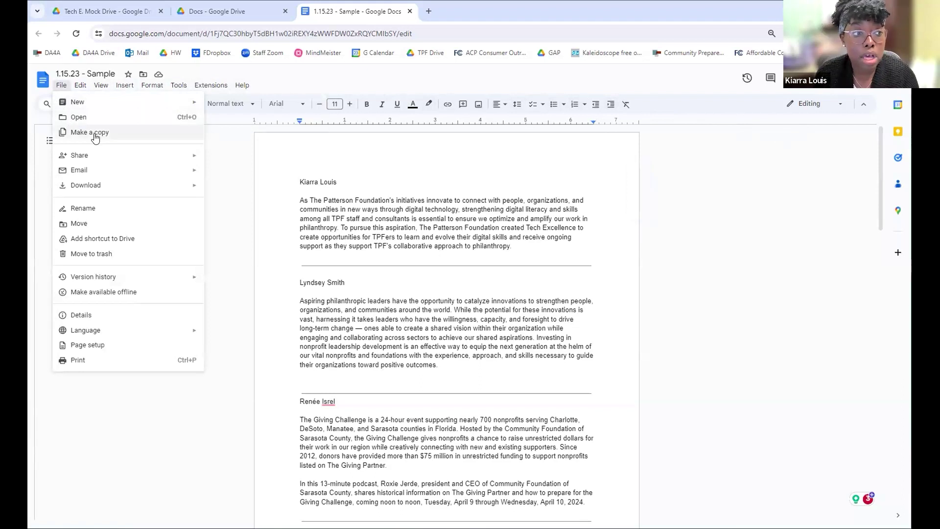
{"action": "mouse_move", "coordinate": [116, 184]}
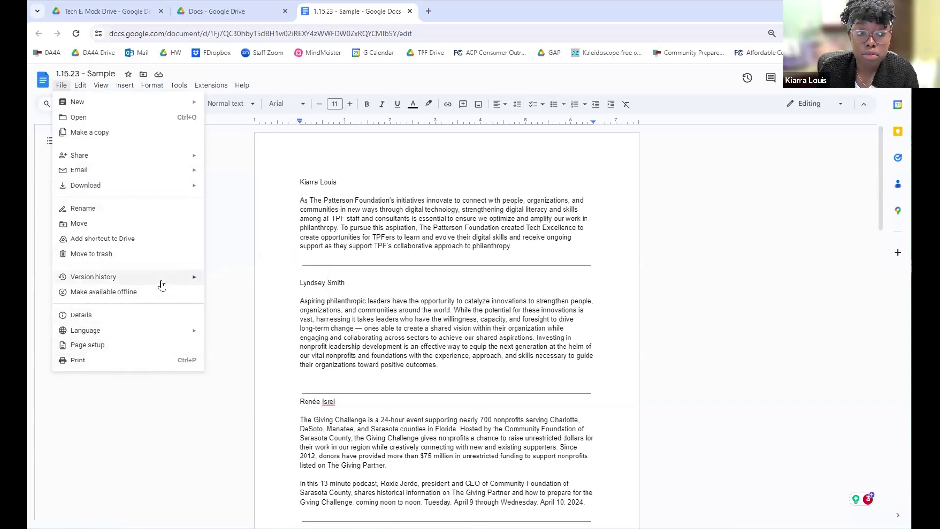
{"action": "mouse_move", "coordinate": [162, 285]}
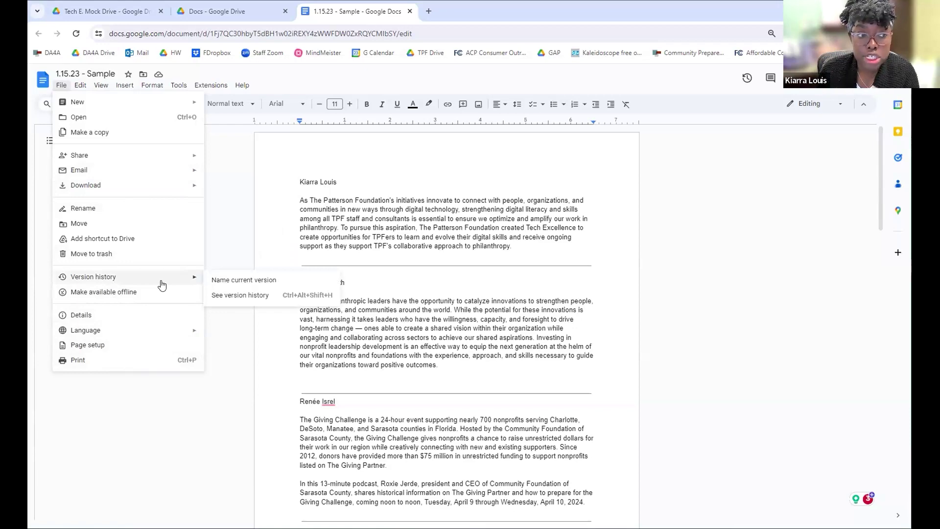
{"action": "left_click", "coordinate": [233, 282]}
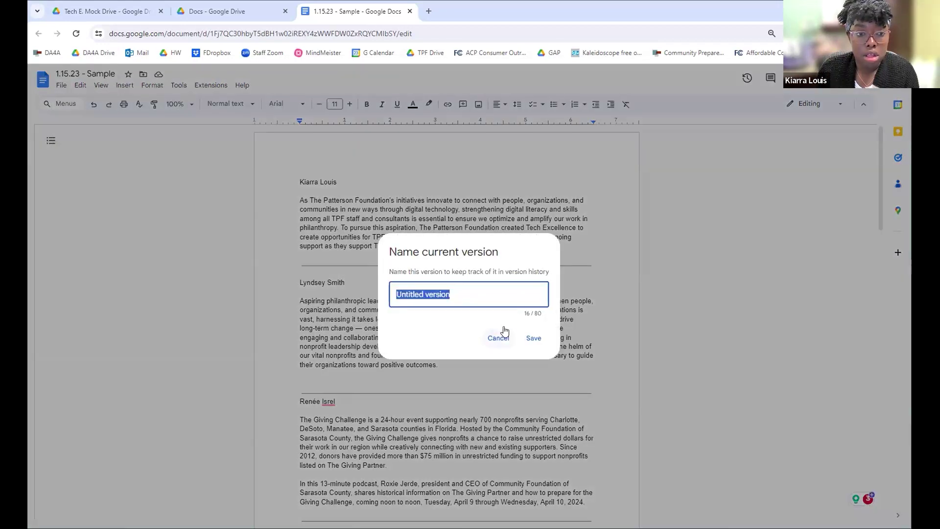
{"action": "left_click", "coordinate": [499, 337]}
View the document's version history, compare the January 25, 12:49 PM version with the current one, and return to the document.
{"action": "left_click", "coordinate": [62, 86]}
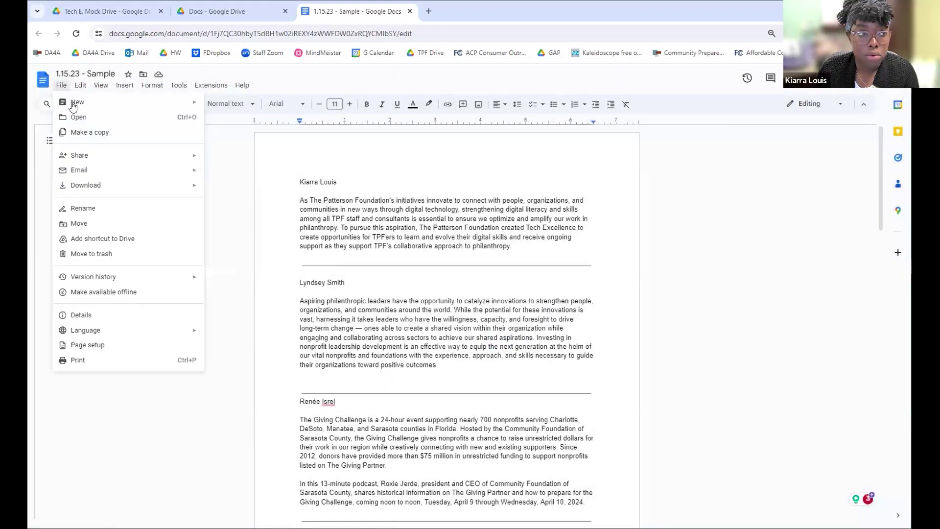
{"action": "mouse_move", "coordinate": [179, 277]}
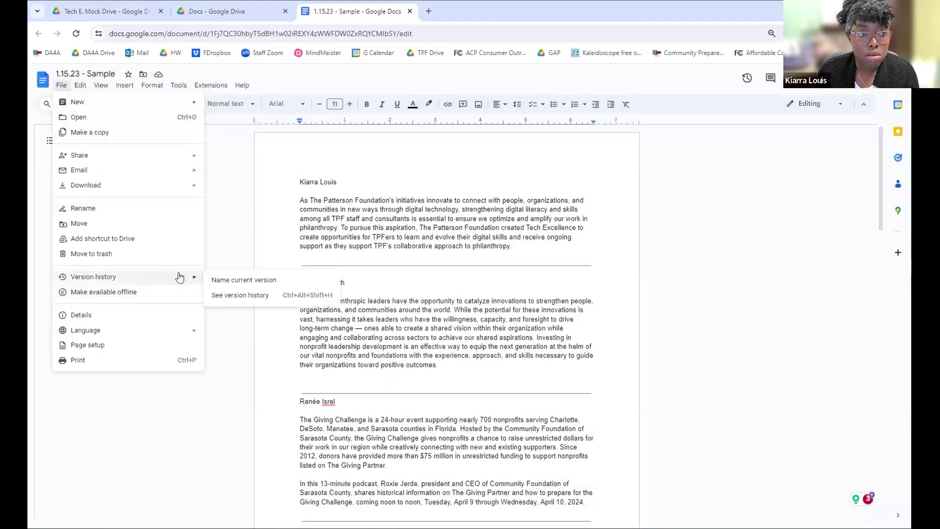
{"action": "left_click", "coordinate": [276, 296]}
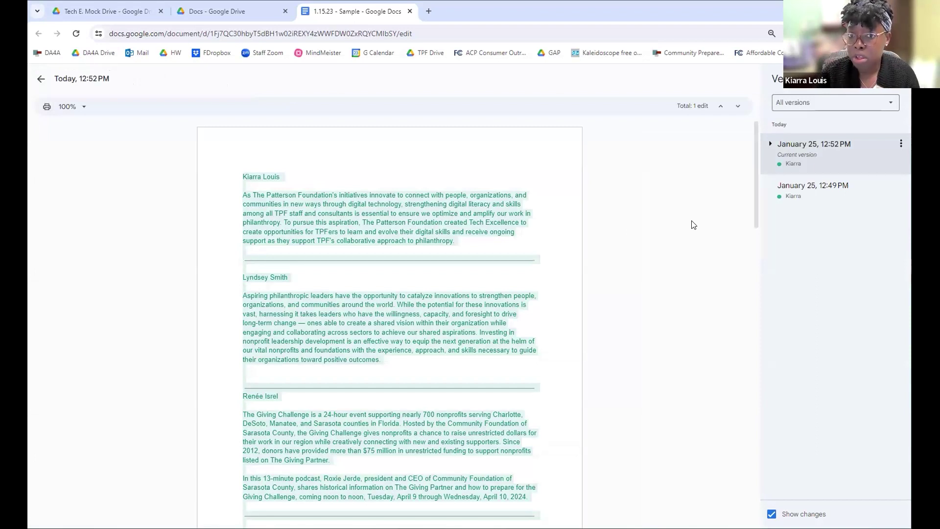
{"action": "mouse_move", "coordinate": [418, 230]}
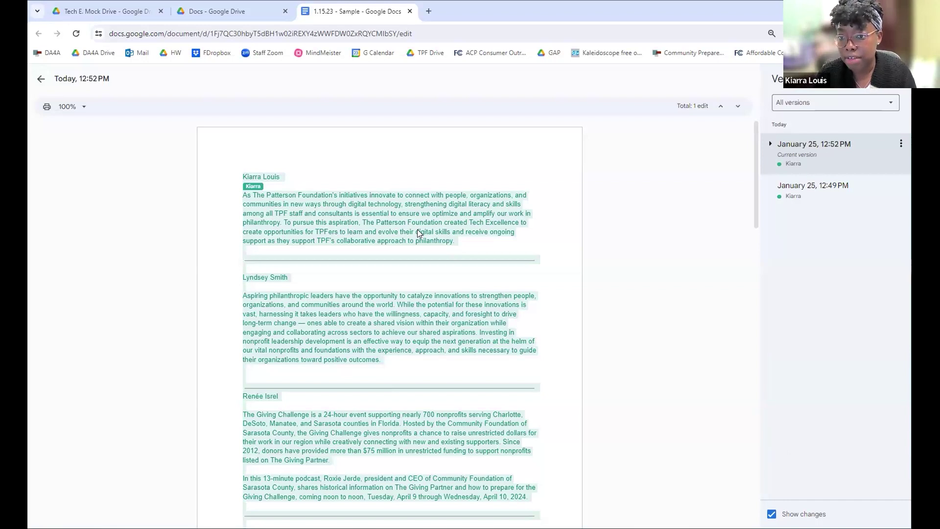
{"action": "left_click", "coordinate": [840, 188]}
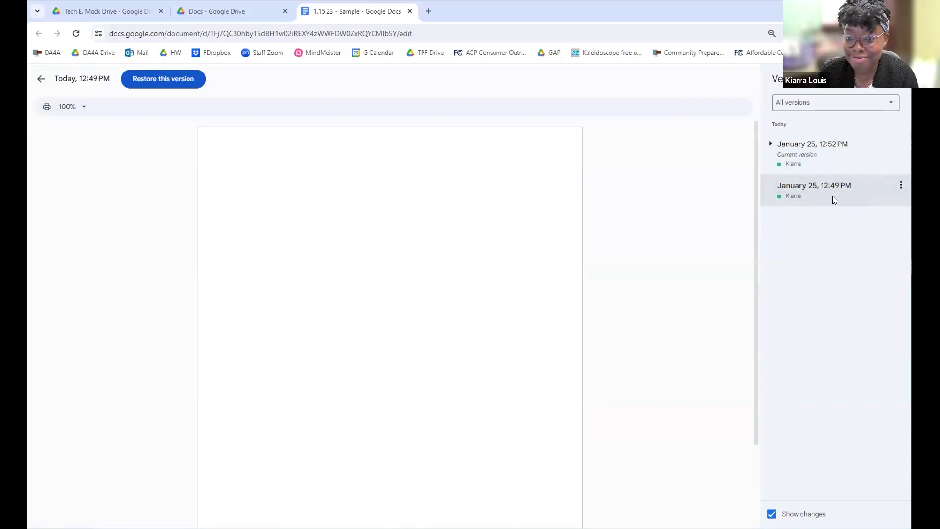
{"action": "left_click", "coordinate": [840, 162]}
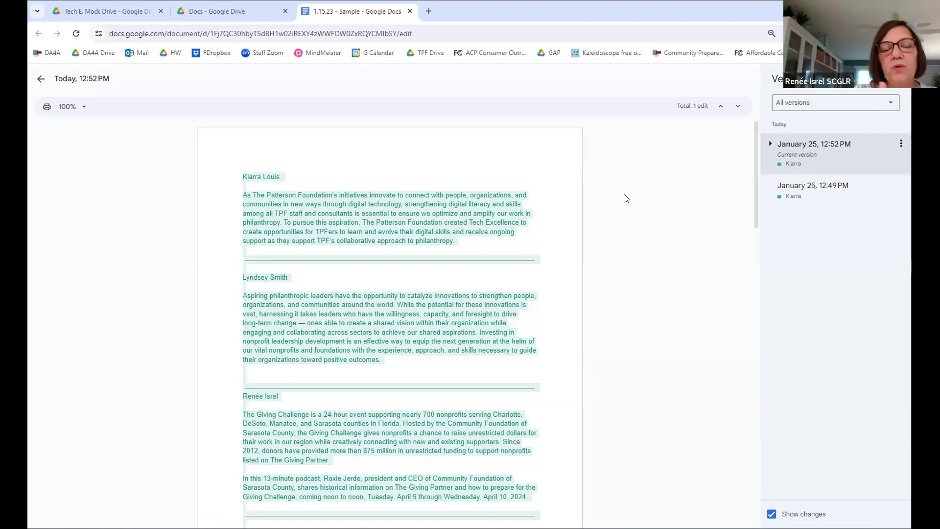
{"action": "left_click", "coordinate": [40, 79]}
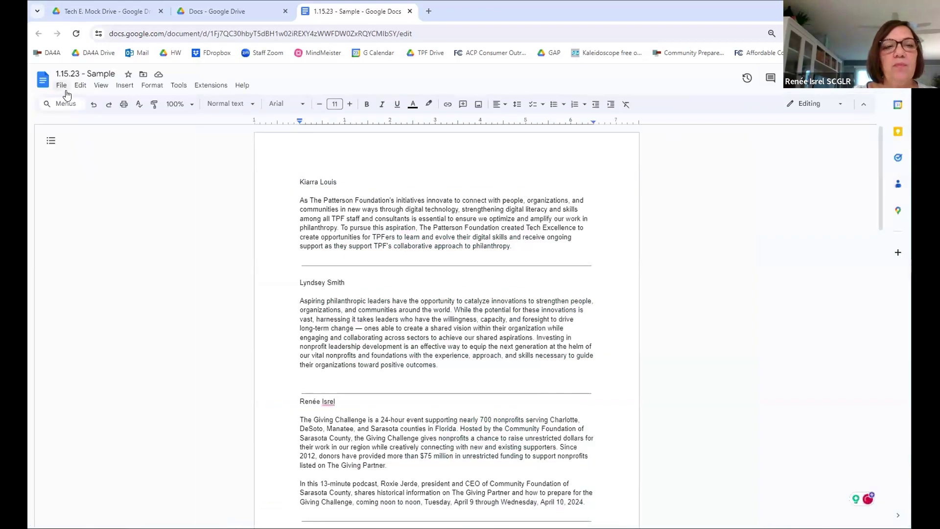
Reopen the version history and display the January 25, 12:49 PM version.
{"action": "left_click", "coordinate": [63, 86]}
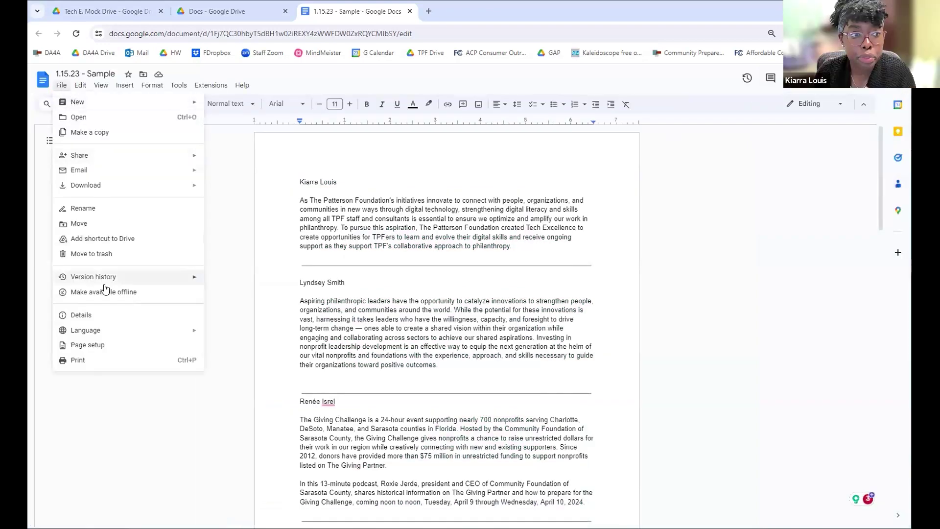
{"action": "mouse_move", "coordinate": [107, 283]}
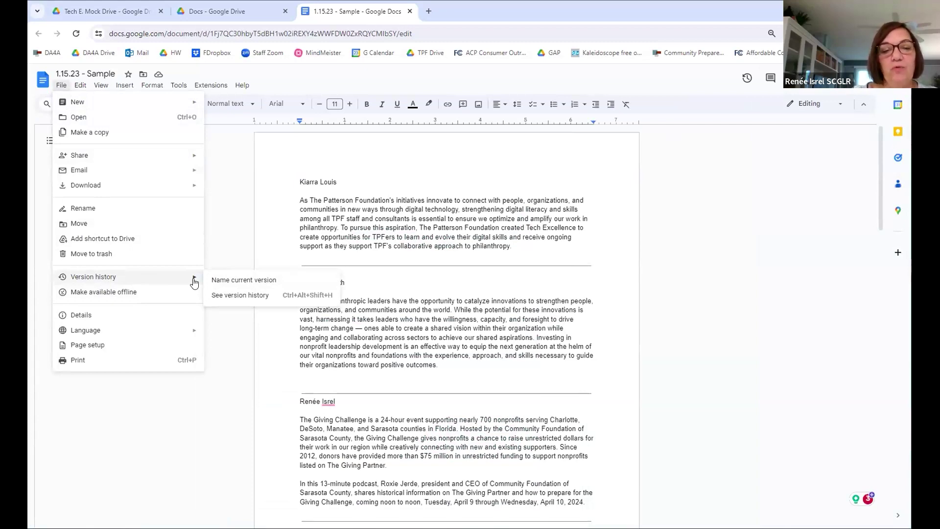
{"action": "left_click", "coordinate": [236, 294]}
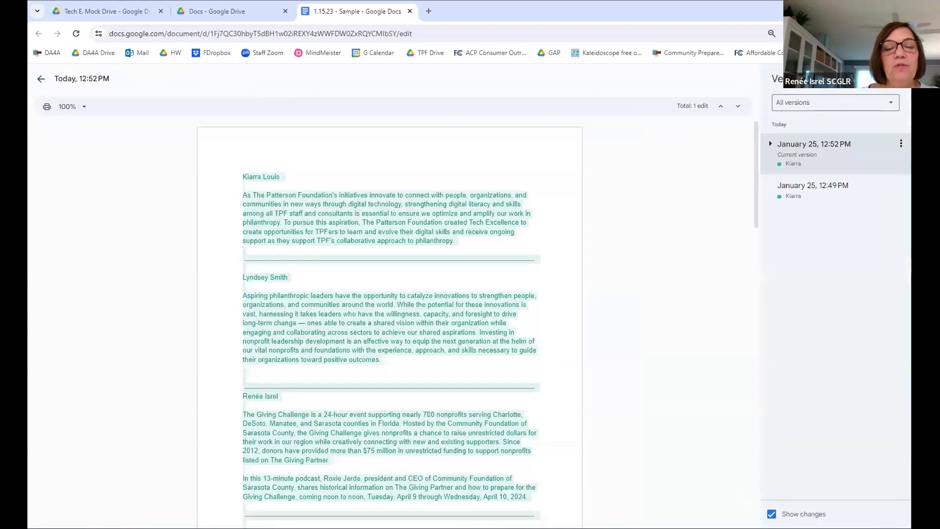
{"action": "left_click", "coordinate": [839, 194]}
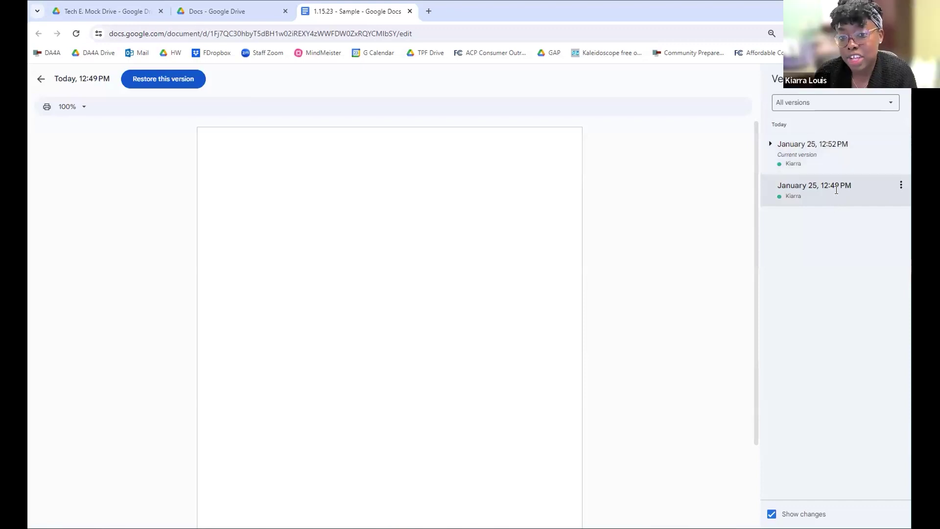
Rename the January 25, 12:49 PM version as "Jan 25- Version", reselect the current version and return to the document.
{"action": "left_click", "coordinate": [827, 188]}
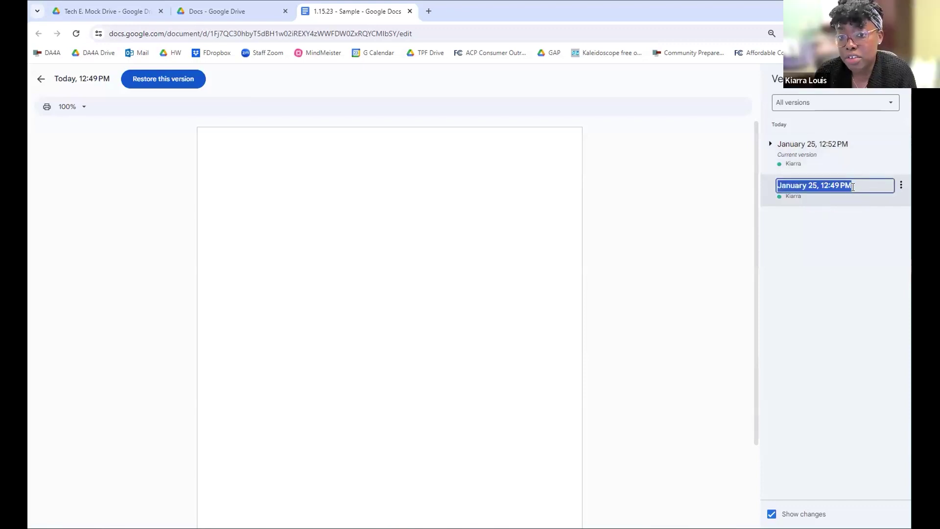
{"action": "type", "text": "Version"}
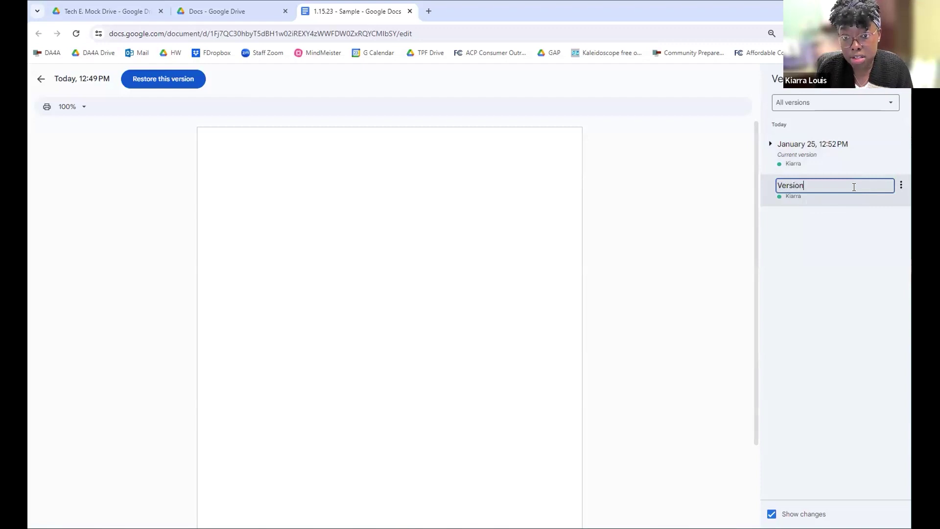
{"action": "key", "text": "BackSpace"}
{"action": "key", "text": "BackSpace"}
{"action": "key", "text": "BackSpace"}
{"action": "key", "text": "BackSpace"}
{"action": "key", "text": "BackSpace"}
{"action": "key", "text": "BackSpace"}
{"action": "key", "text": "BackSpace"}
{"action": "type", "text": "Jan "}
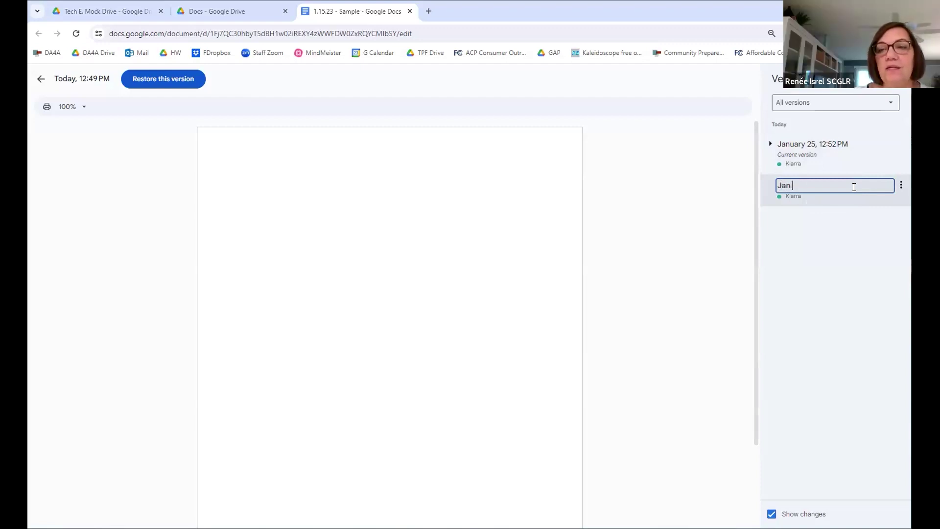
{"action": "type", "text": "25- Version"}
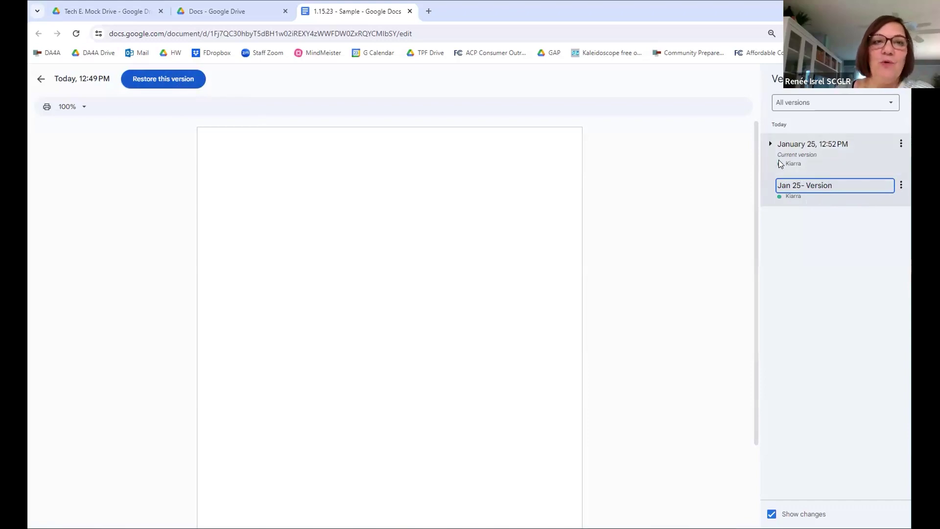
{"action": "left_click", "coordinate": [780, 163]}
{"action": "left_click", "coordinate": [802, 195]}
{"action": "left_click", "coordinate": [811, 169]}
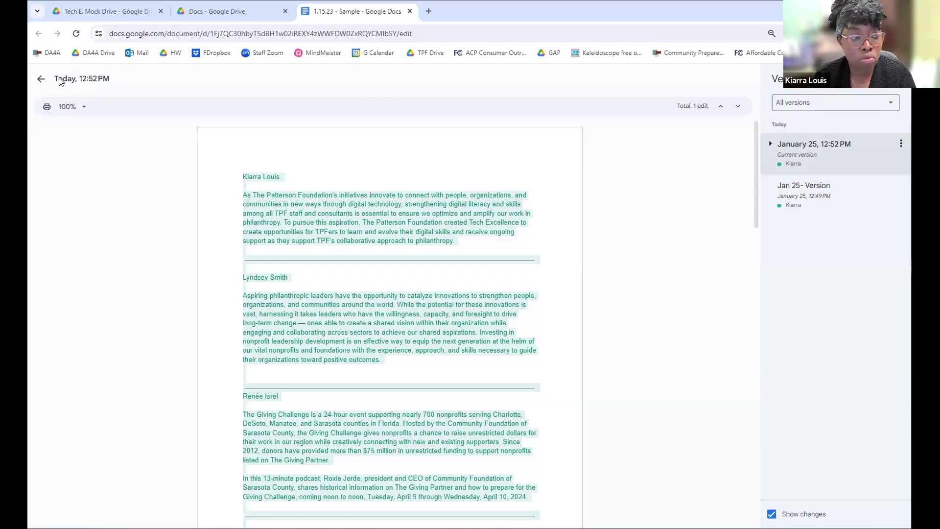
{"action": "left_click", "coordinate": [42, 81]}
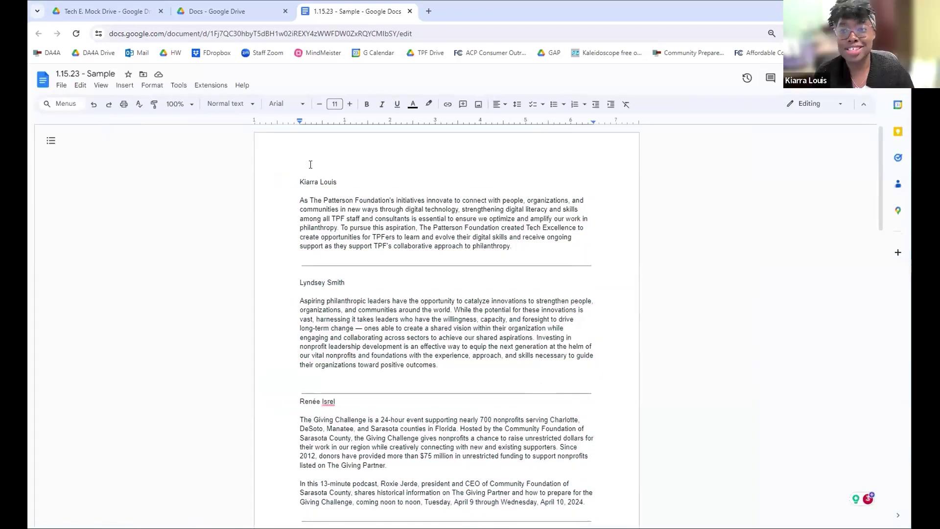
Check the version history list with the renamed version, then close it without restoring anything.
{"action": "left_click", "coordinate": [62, 87]}
{"action": "mouse_move", "coordinate": [186, 277]}
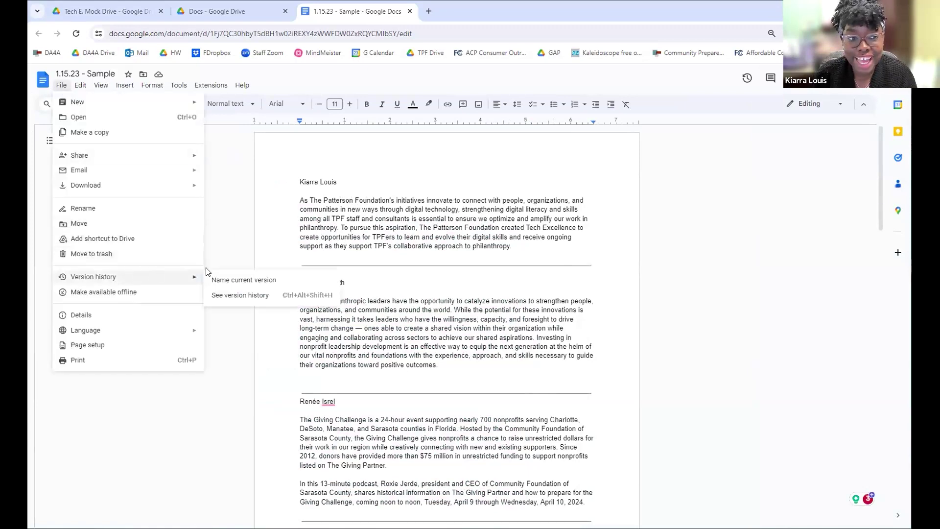
{"action": "left_click", "coordinate": [266, 295]}
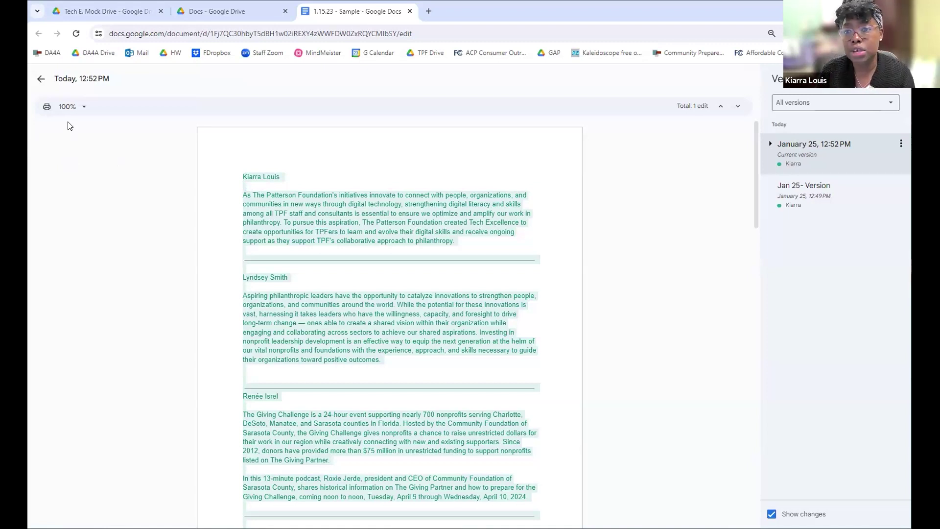
{"action": "left_click", "coordinate": [41, 79]}
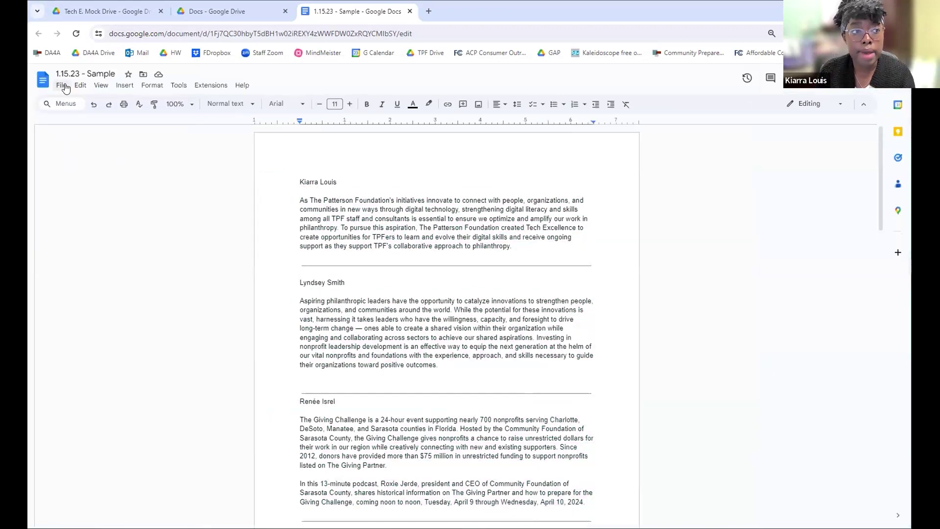
{"action": "left_click", "coordinate": [63, 86]}
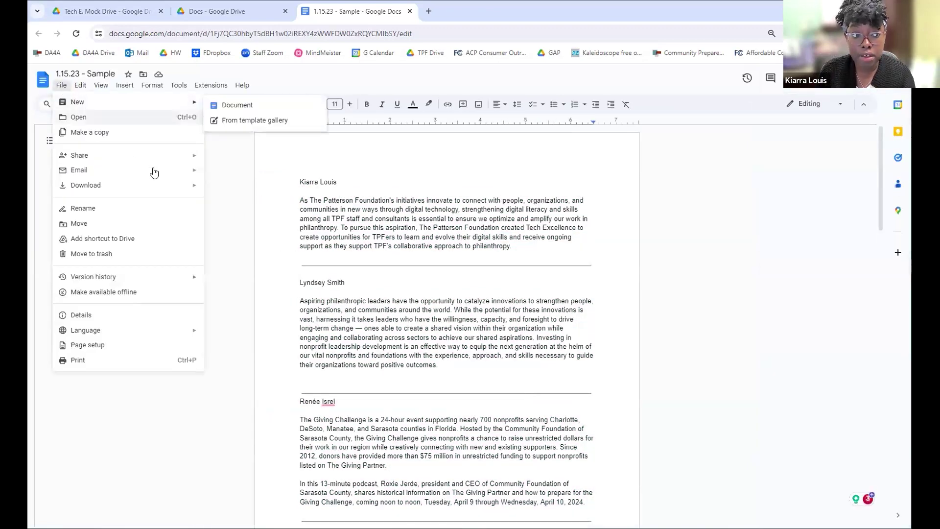
{"action": "mouse_move", "coordinate": [121, 282]}
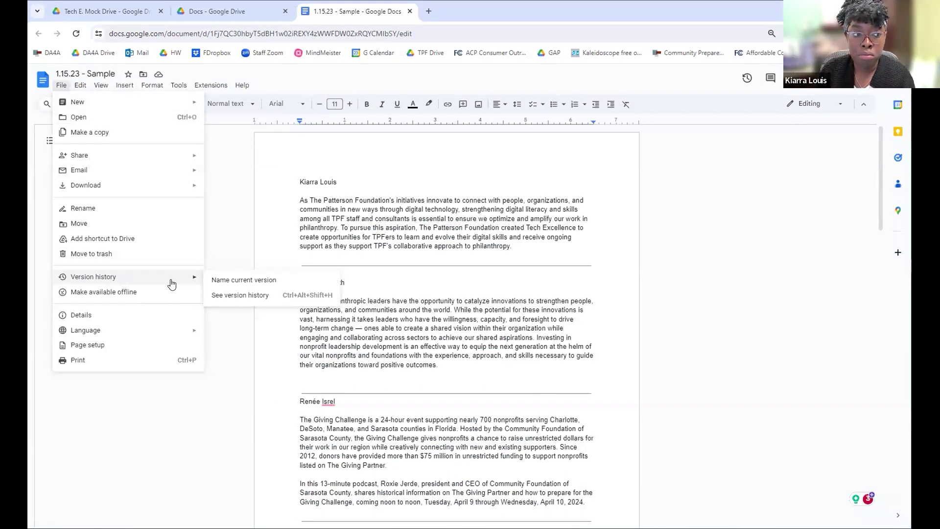
{"action": "left_click", "coordinate": [247, 228]}
{"action": "left_click", "coordinate": [81, 87]}
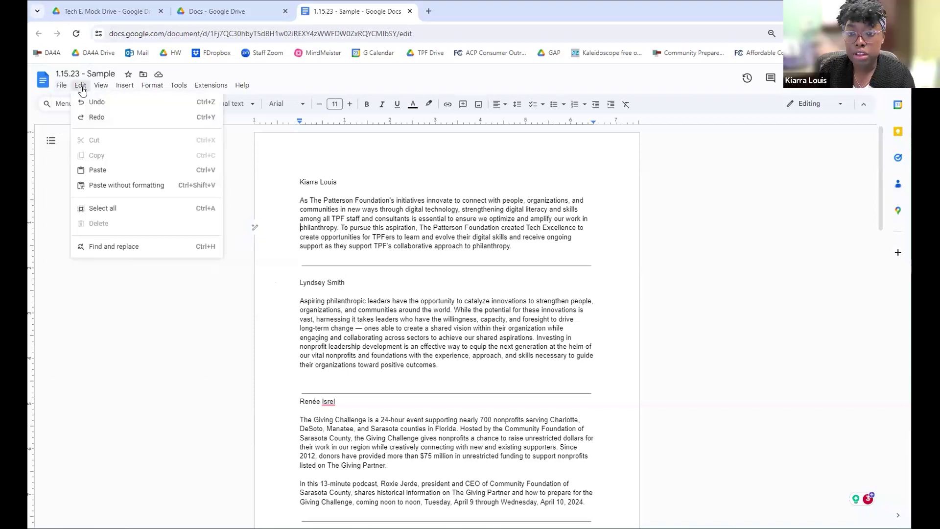
{"action": "mouse_move", "coordinate": [100, 89]}
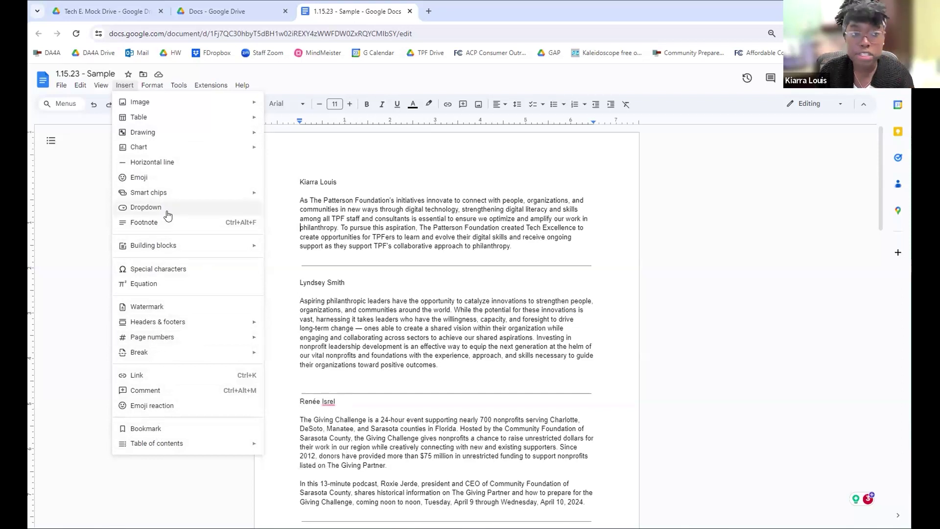
{"action": "mouse_move", "coordinate": [158, 86]}
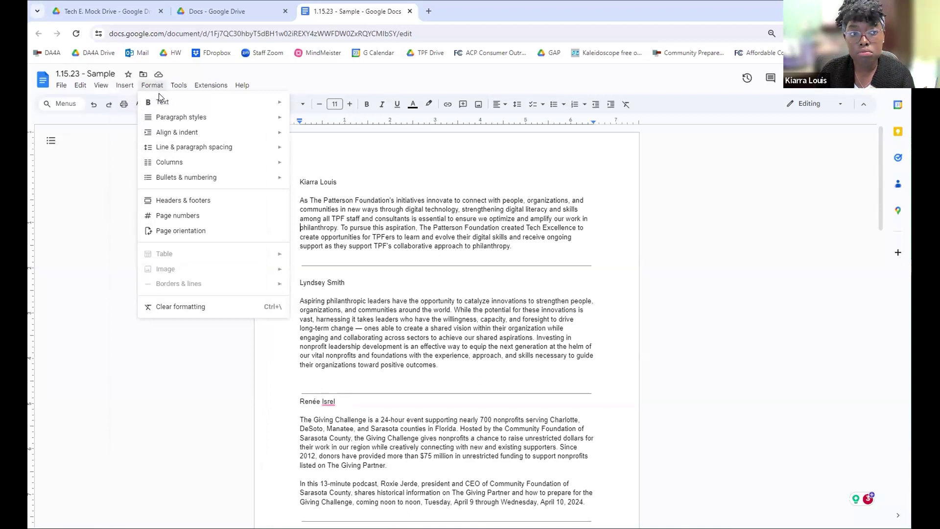
{"action": "mouse_move", "coordinate": [161, 103]}
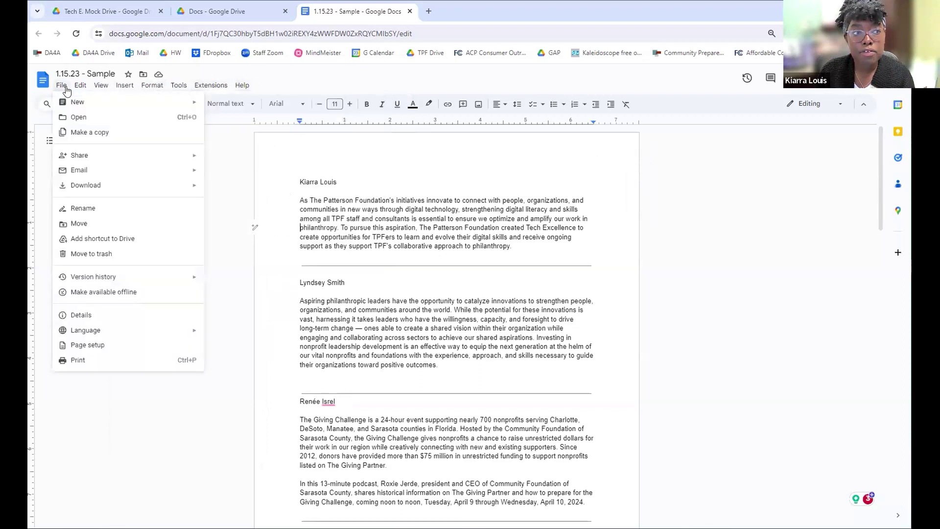
{"action": "left_click", "coordinate": [115, 152]}
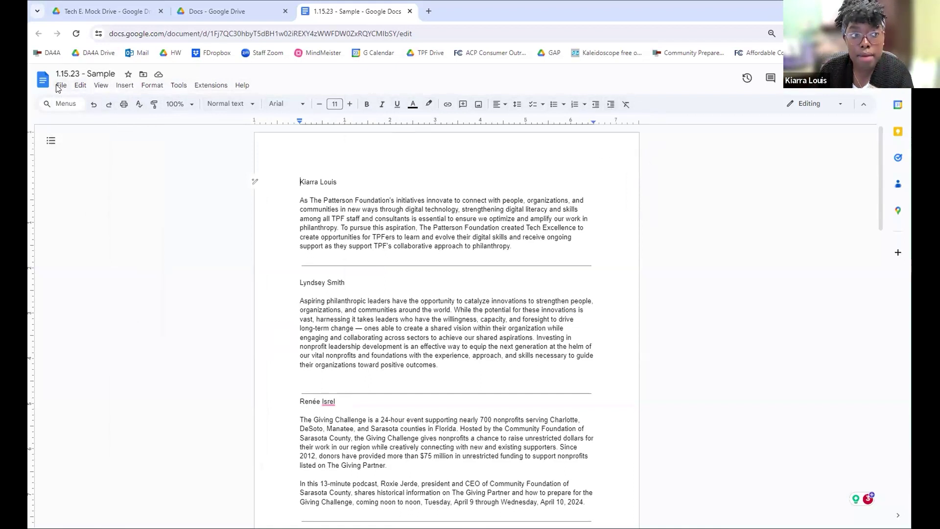
{"action": "left_click", "coordinate": [81, 89]}
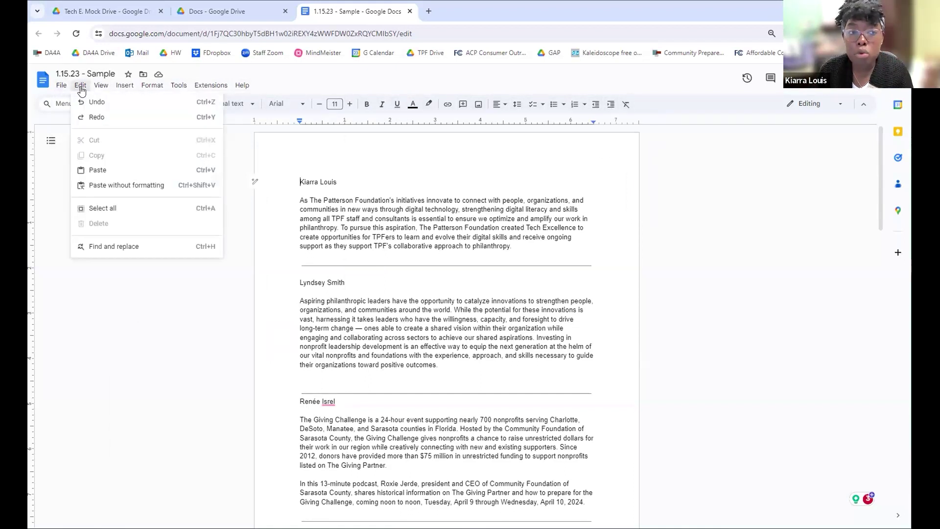
{"action": "mouse_move", "coordinate": [91, 92]}
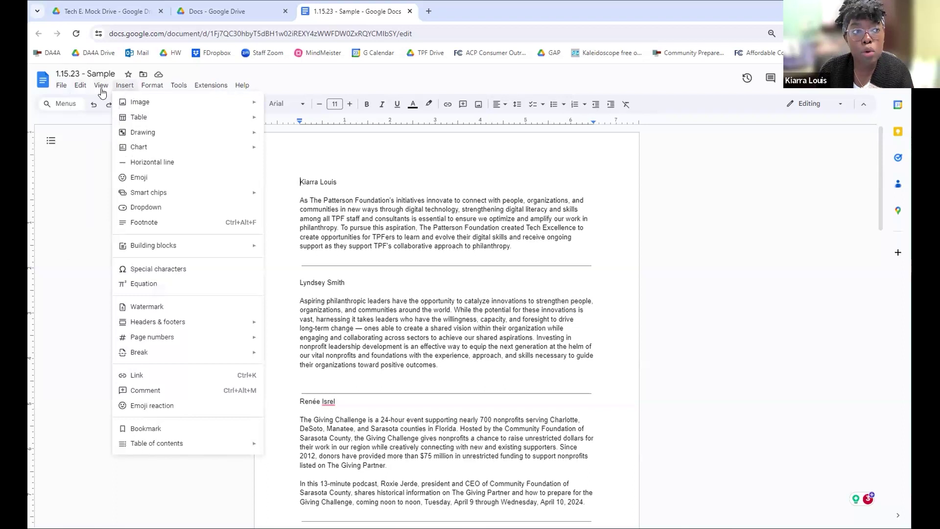
Comment on the name line at the top of the document with "Hey, I think my name spelled" followed by a first name.
{"action": "mouse_move", "coordinate": [61, 87]}
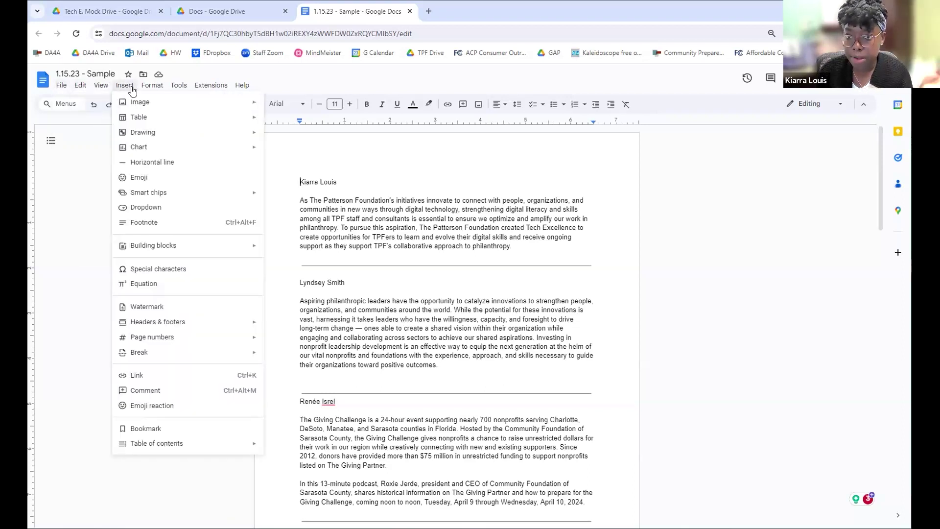
{"action": "left_click", "coordinate": [423, 176]}
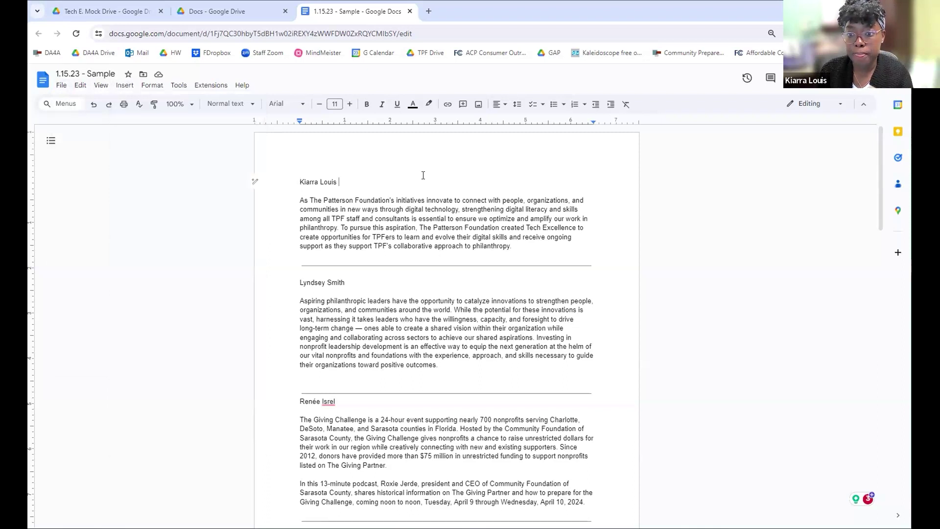
{"action": "triple_click", "coordinate": [344, 180]}
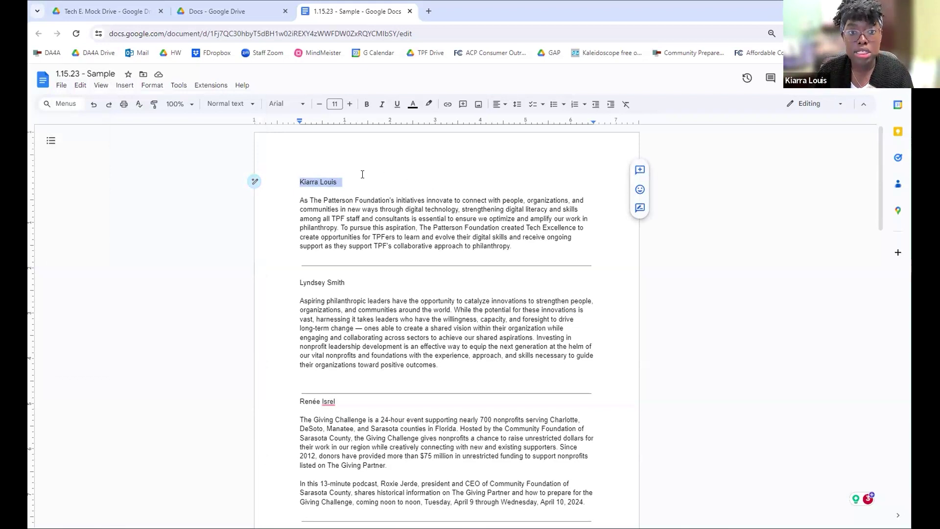
{"action": "left_click_drag", "start_coordinate": [282, 178], "coordinate": [347, 178]}
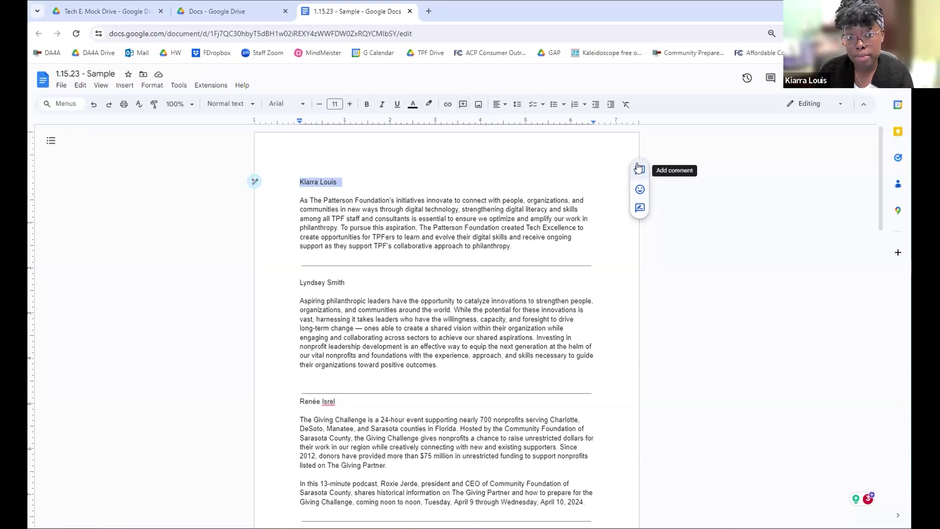
{"action": "right_click", "coordinate": [319, 182]}
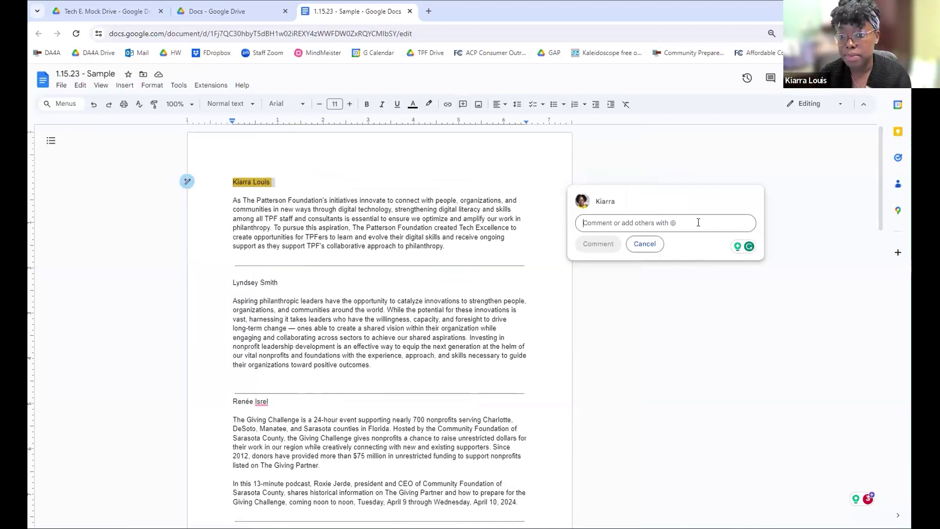
{"action": "type", "text": "Hey"}
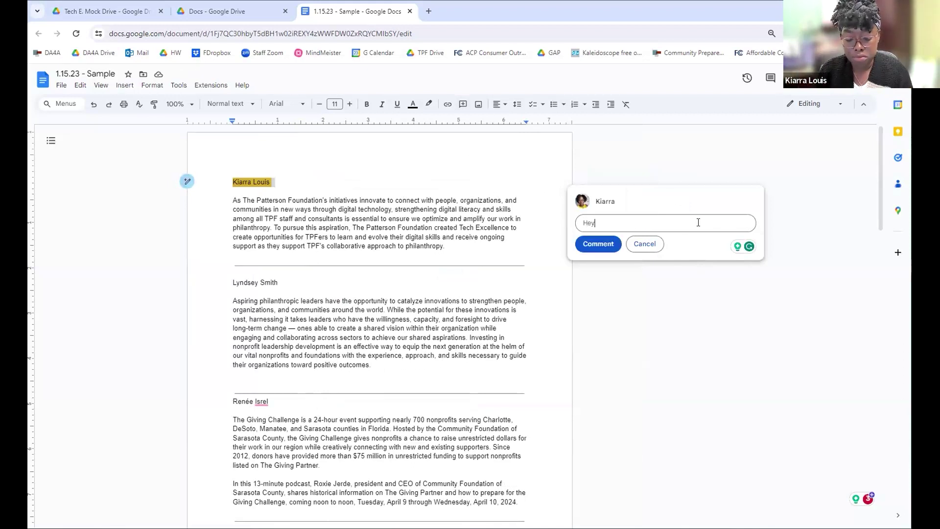
{"action": "type", "text": ", I think"}
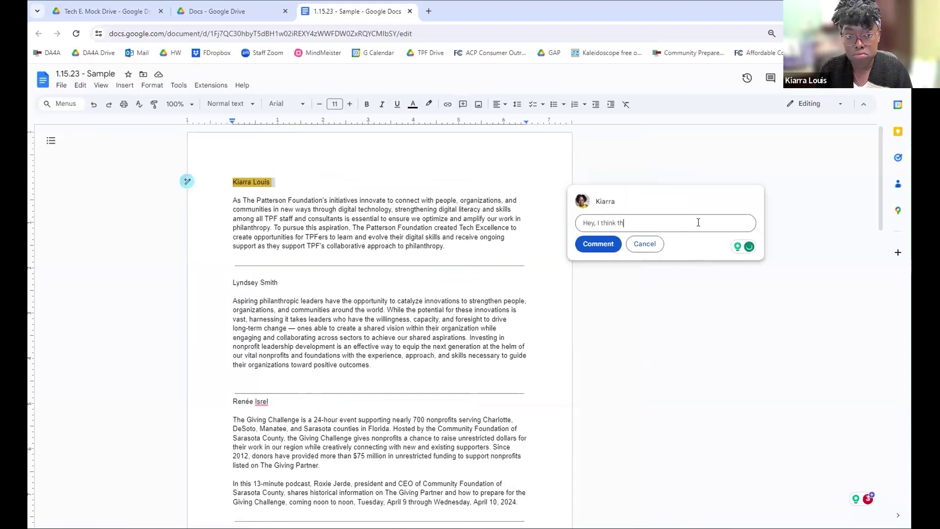
{"action": "type", "text": " th"}
{"action": "key", "text": "BackSpace"}
{"action": "type", "text": "y name "}
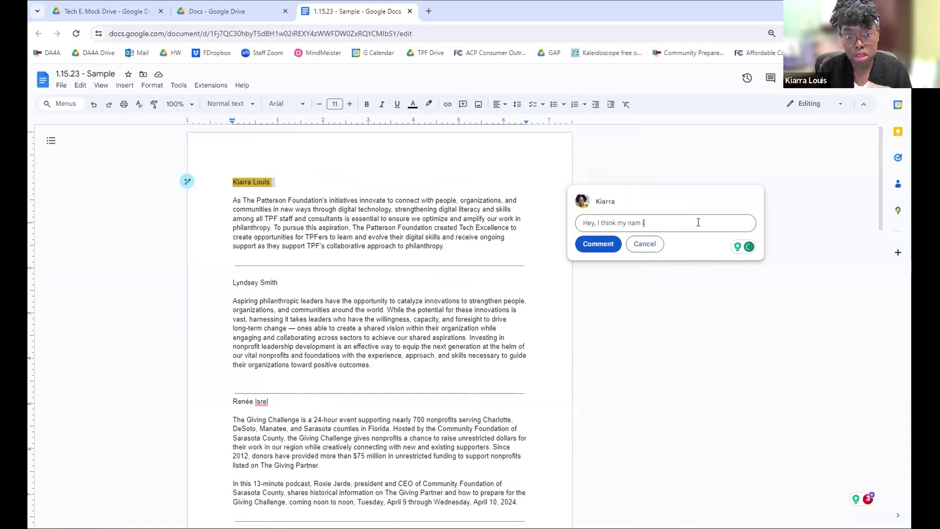
{"action": "type", "text": "spelled "}
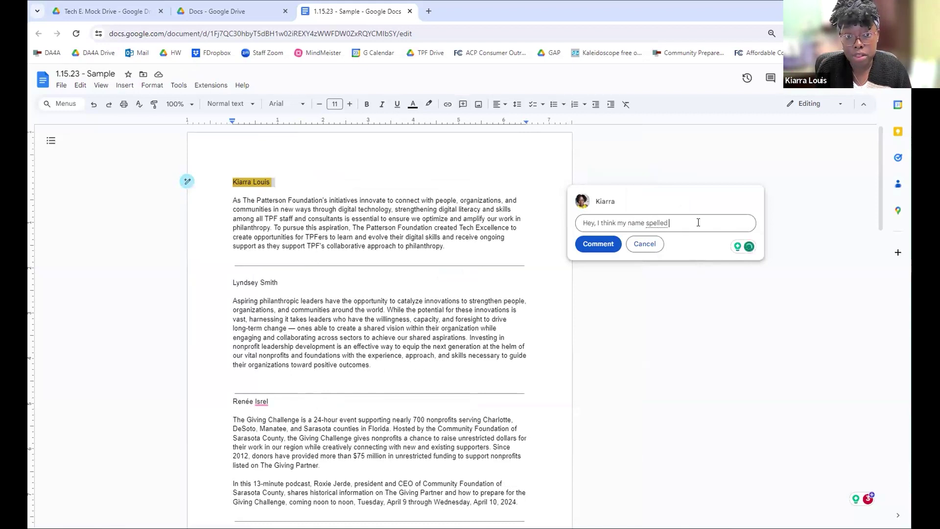
{"action": "type", "text": "Carolina"}
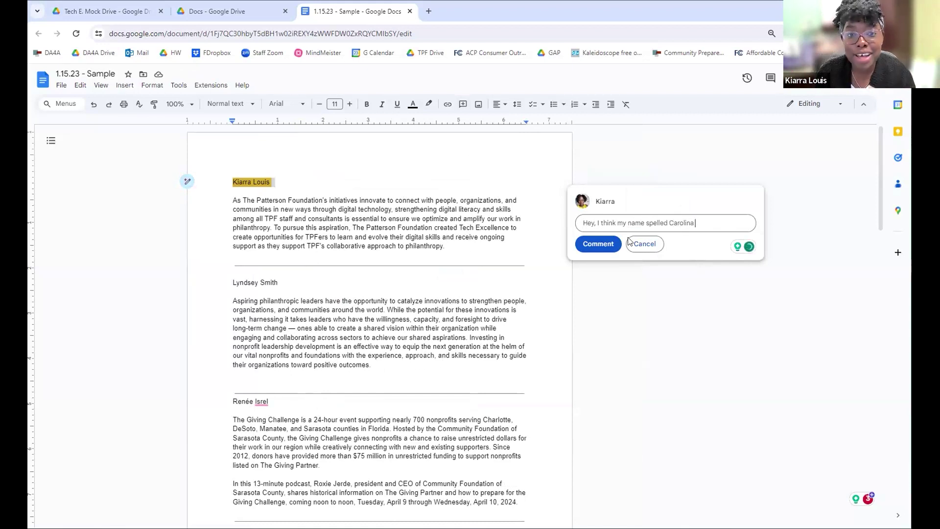
{"action": "left_click", "coordinate": [598, 243]}
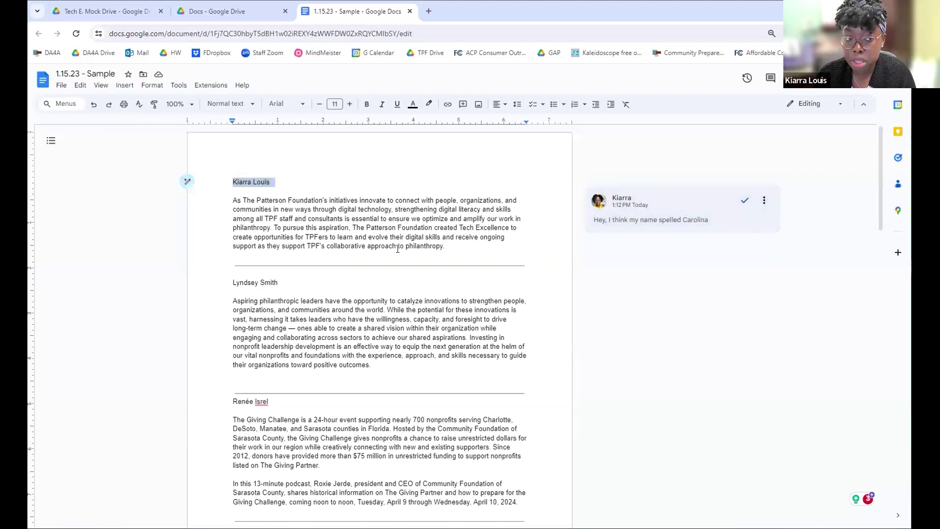
Add a second comment to the same name line that mentions a contact's e-mail followed by ". Hey", without assigning it.
{"action": "left_click", "coordinate": [231, 182]}
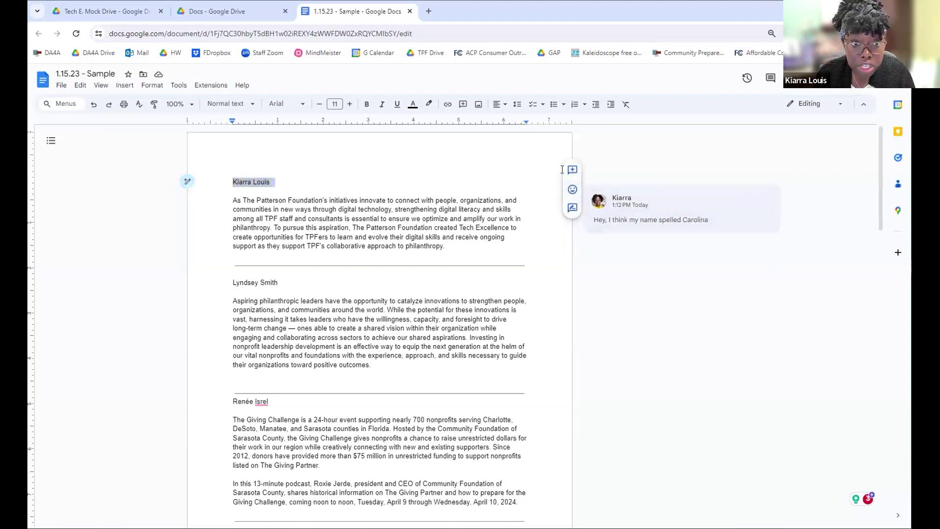
{"action": "left_click", "coordinate": [568, 169]}
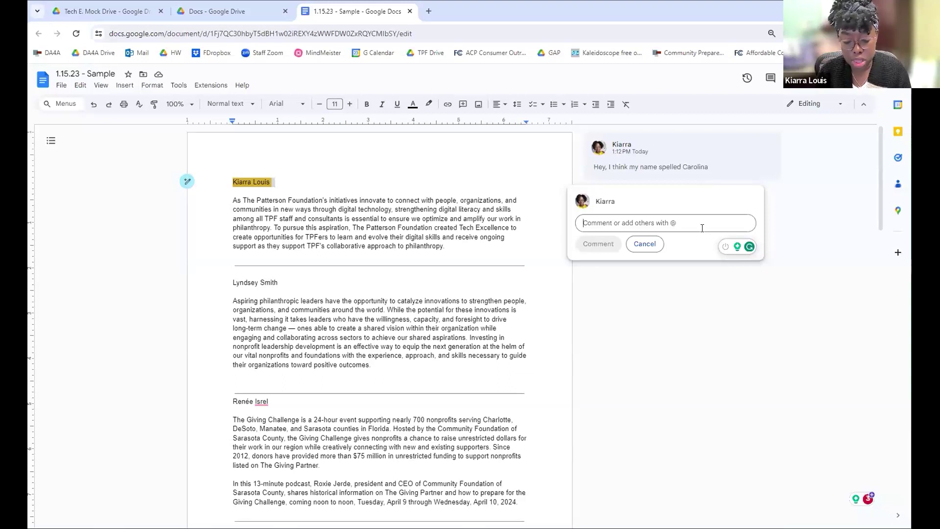
{"action": "type", "text": "@ls"}
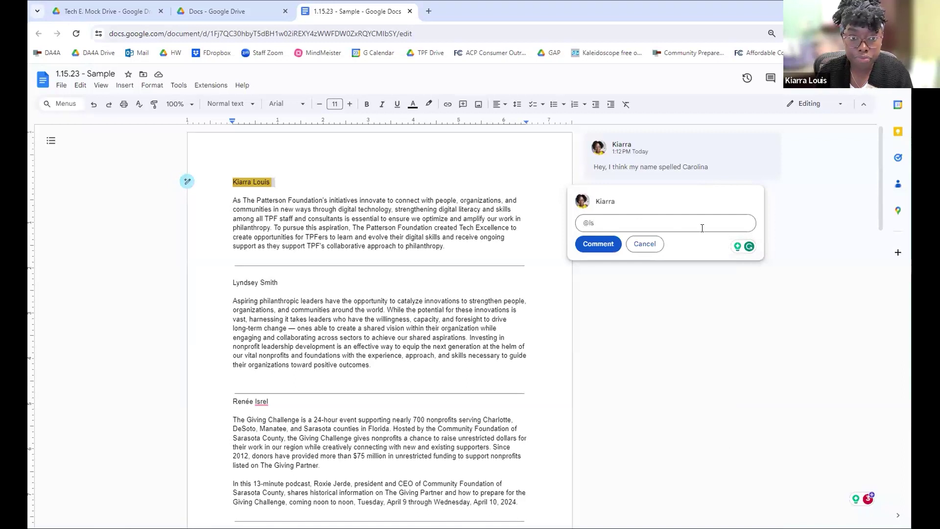
{"action": "key", "text": "BackSpace"}
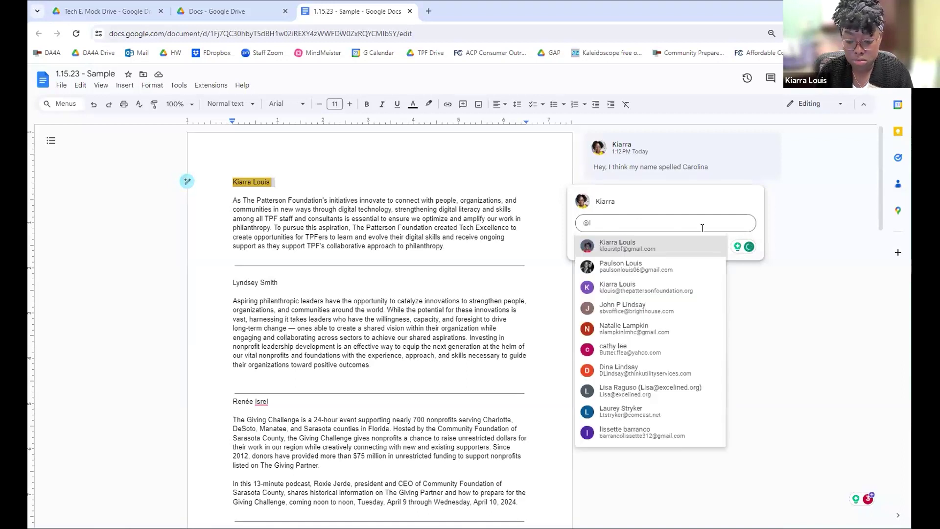
{"action": "type", "text": "in"}
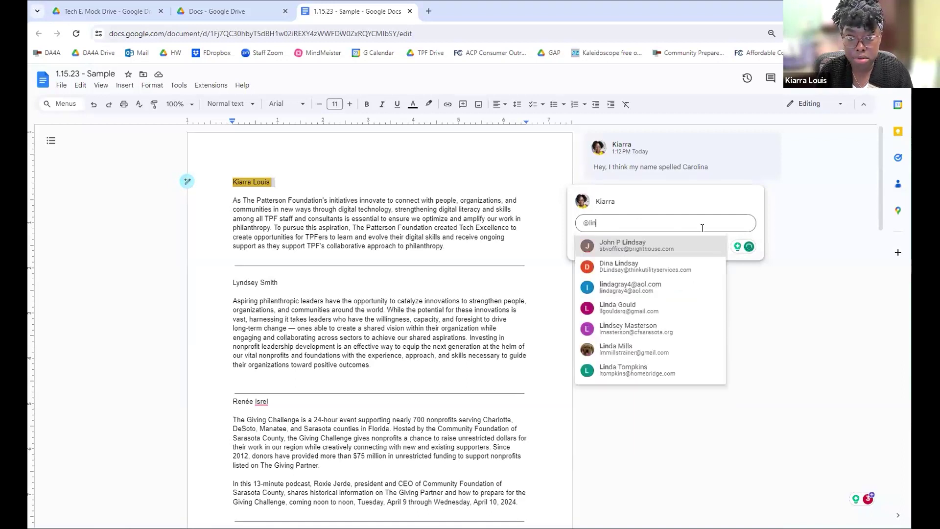
{"action": "key", "text": "BackSpace"}
{"action": "key", "text": "BackSpace"}
{"action": "key", "text": "BackSpace"}
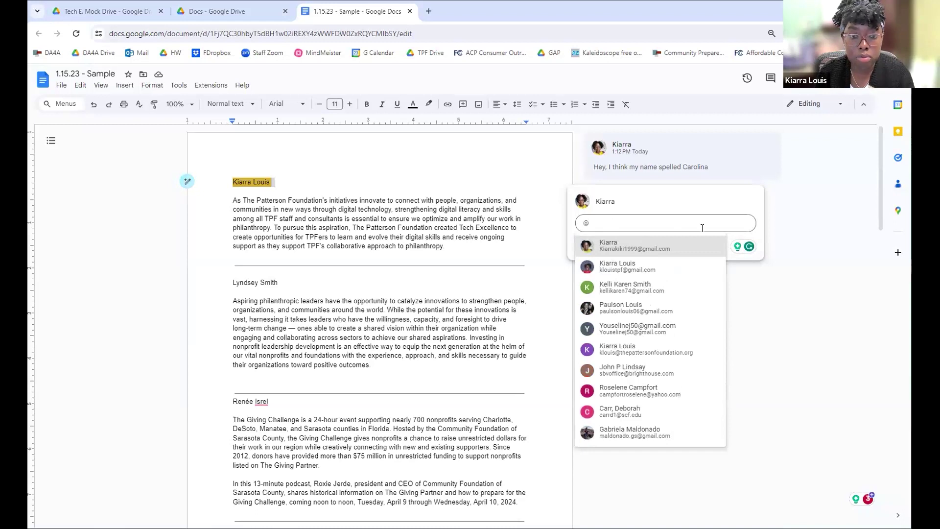
{"action": "left_click", "coordinate": [656, 267]}
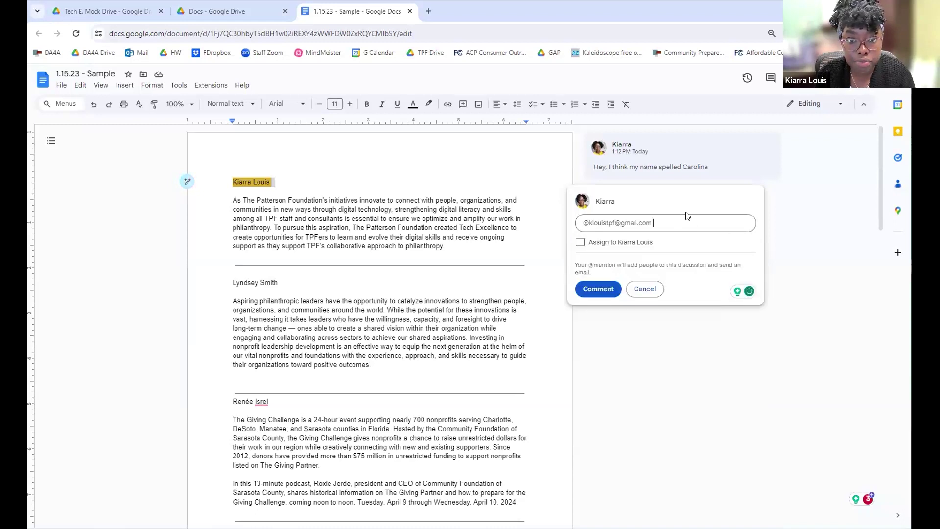
{"action": "type", "text": ". "}
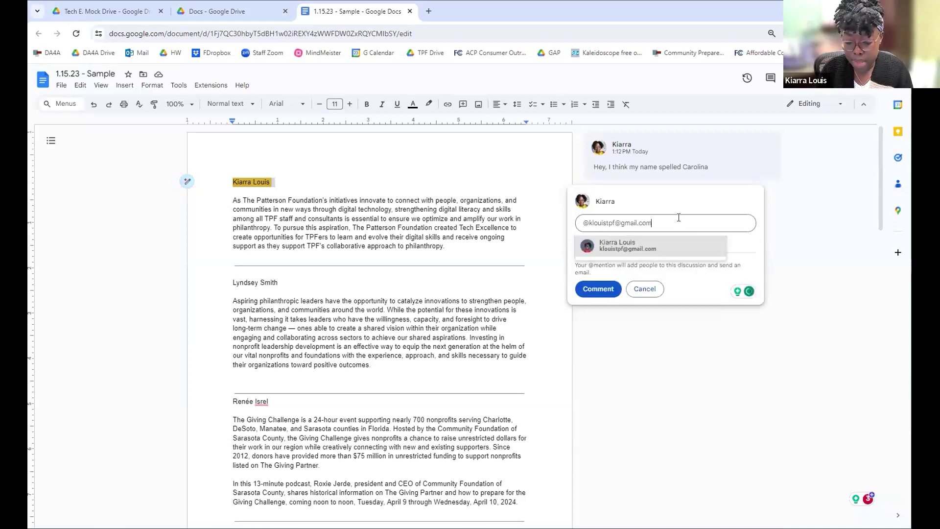
{"action": "type", "text": "Hey"}
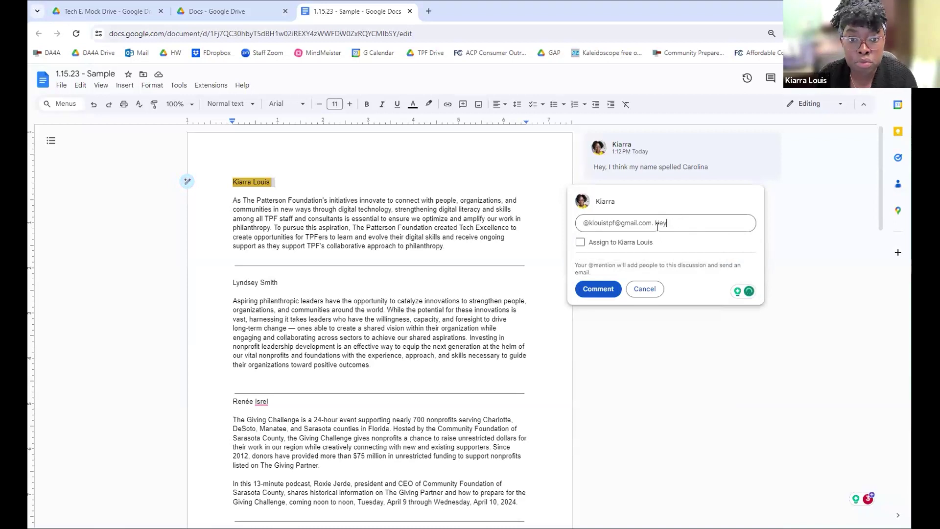
{"action": "left_click", "coordinate": [606, 292]}
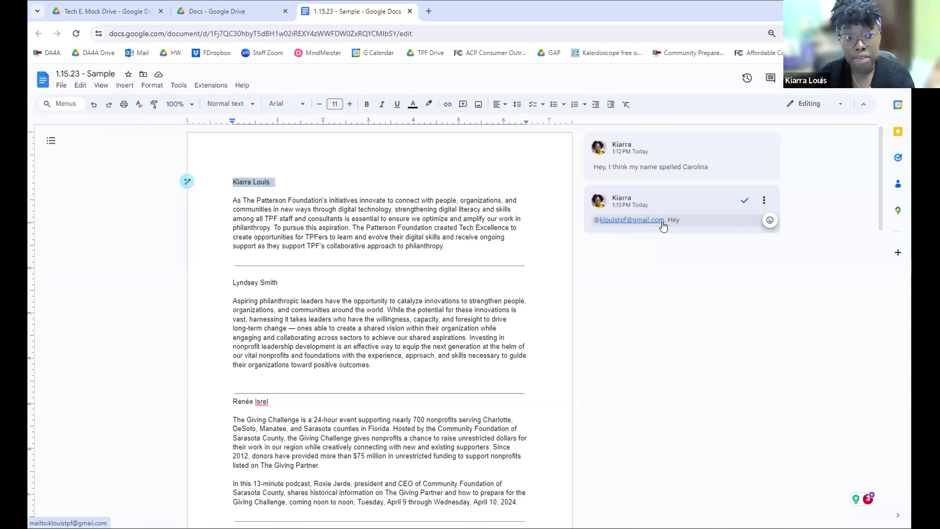
{"action": "left_click_drag", "start_coordinate": [220, 292], "coordinate": [457, 419]}
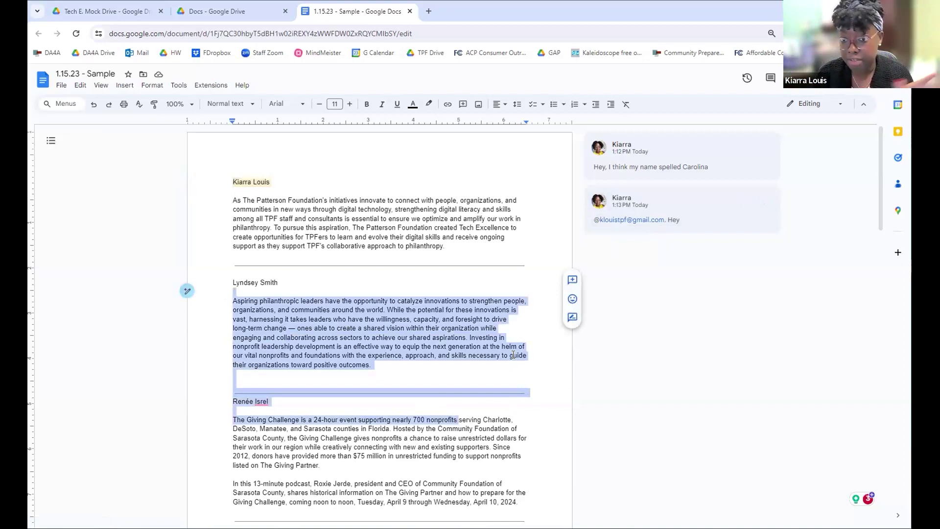
{"action": "left_click", "coordinate": [512, 353]}
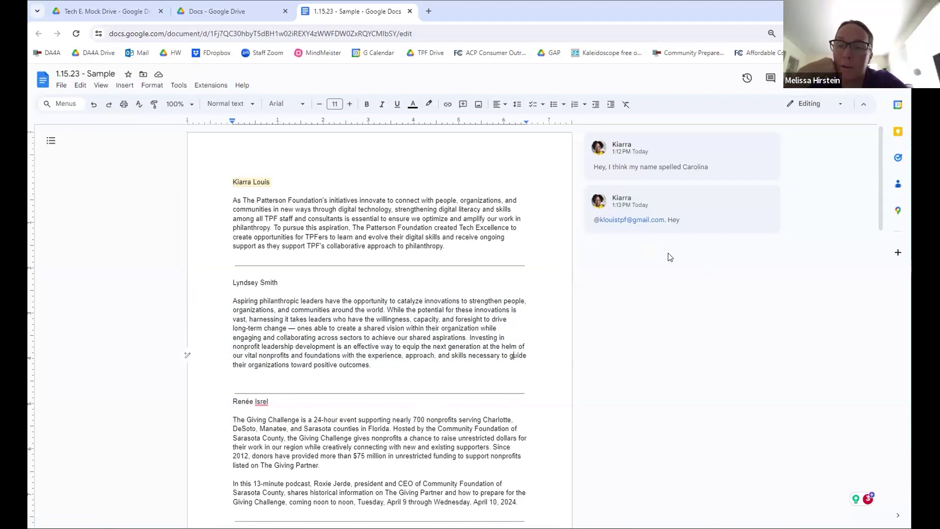
{"action": "mouse_move", "coordinate": [620, 228]}
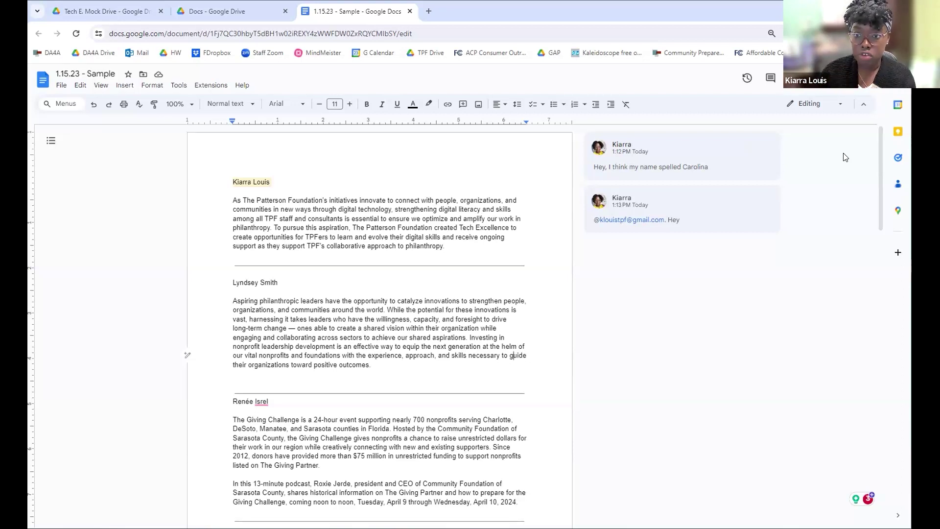
{"action": "mouse_move", "coordinate": [751, 216]}
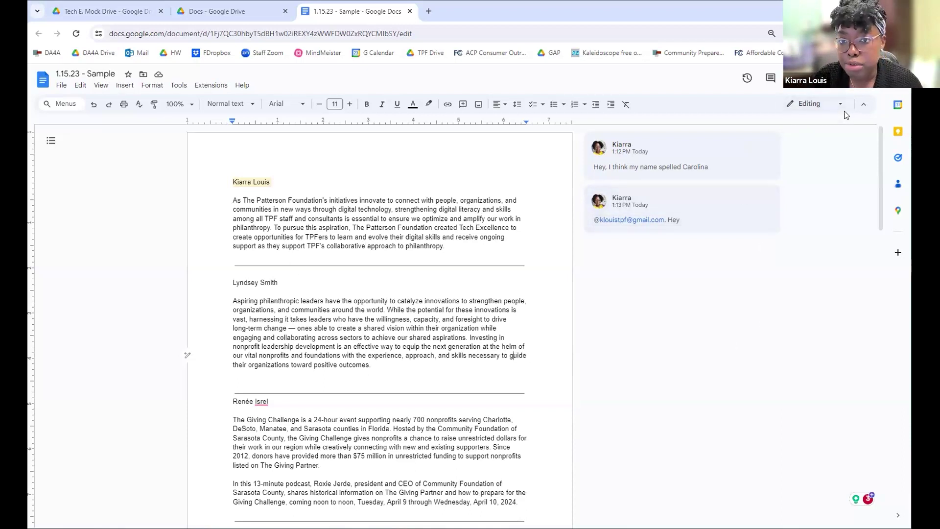
Switch the document from editing to suggesting mode.
{"action": "left_click", "coordinate": [826, 108]}
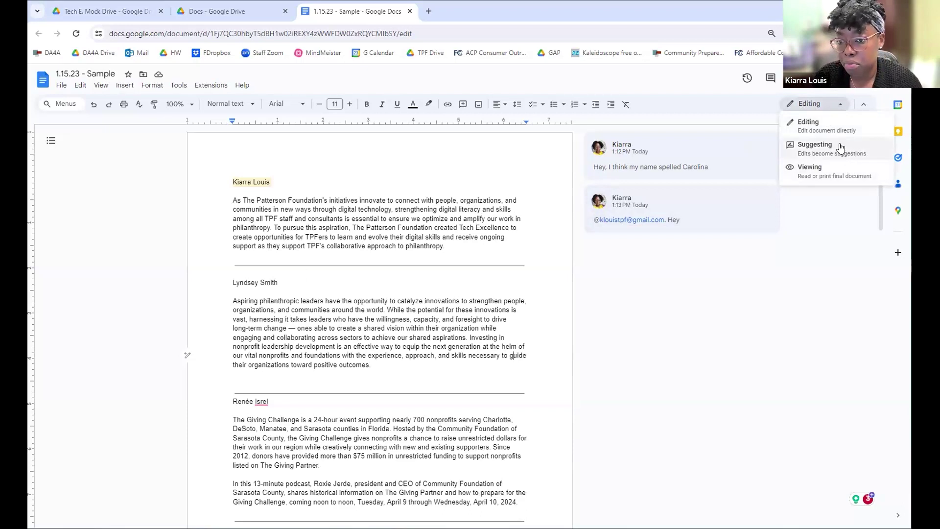
{"action": "key", "text": "Escape"}
{"action": "right_click", "coordinate": [484, 218]}
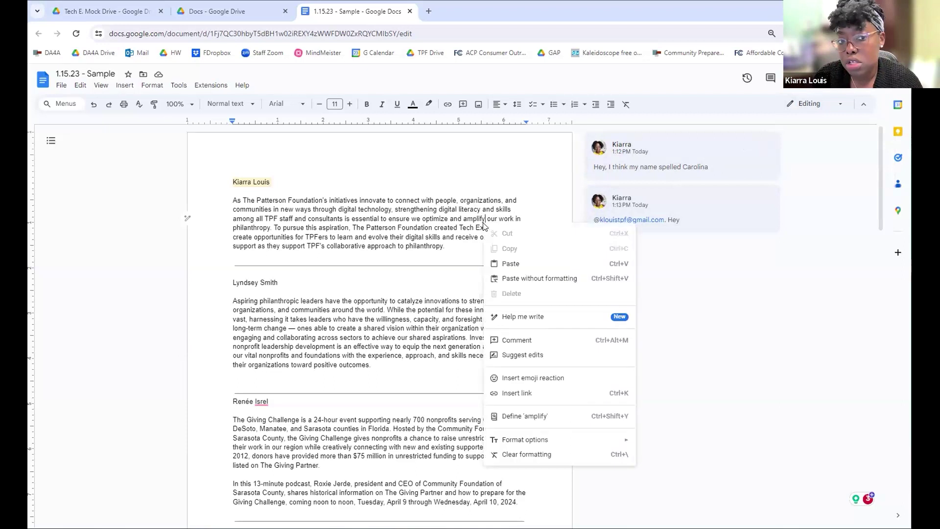
{"action": "left_click", "coordinate": [555, 365]}
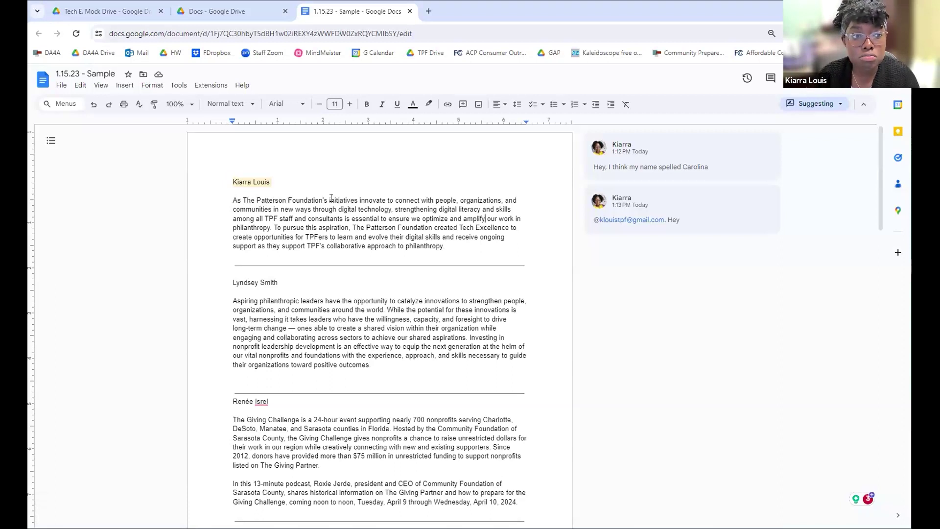
Suggest replacing "The Patterson Foundation's" with "Patterson Foundation" at the start of the first paragraph.
{"action": "left_click_drag", "start_coordinate": [328, 200], "coordinate": [242, 199]}
{"action": "key", "text": "BackSpace"}
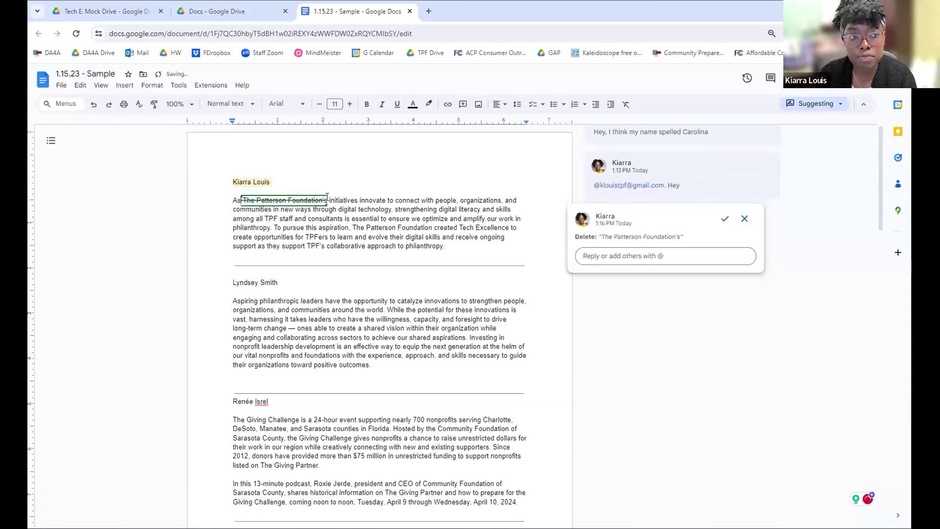
{"action": "type", "text": "Pateers"}
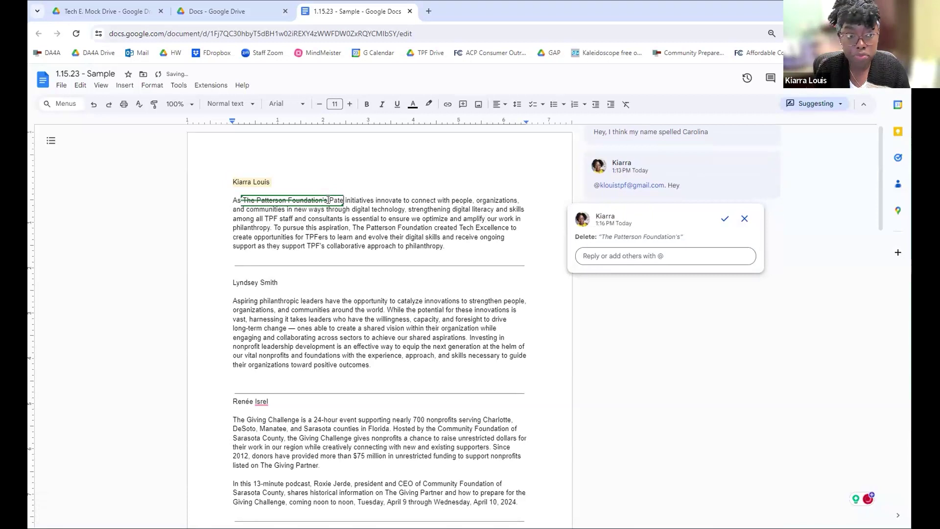
{"action": "key", "text": "BackSpace"}
{"action": "key", "text": "BackSpace"}
{"action": "key", "text": "BackSpace"}
{"action": "key", "text": "BackSpace"}
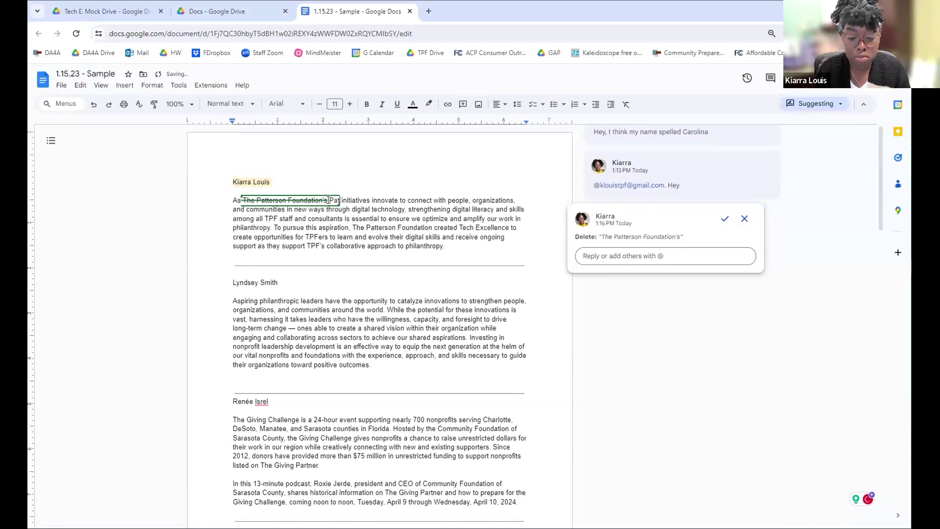
{"action": "type", "text": "terson F"}
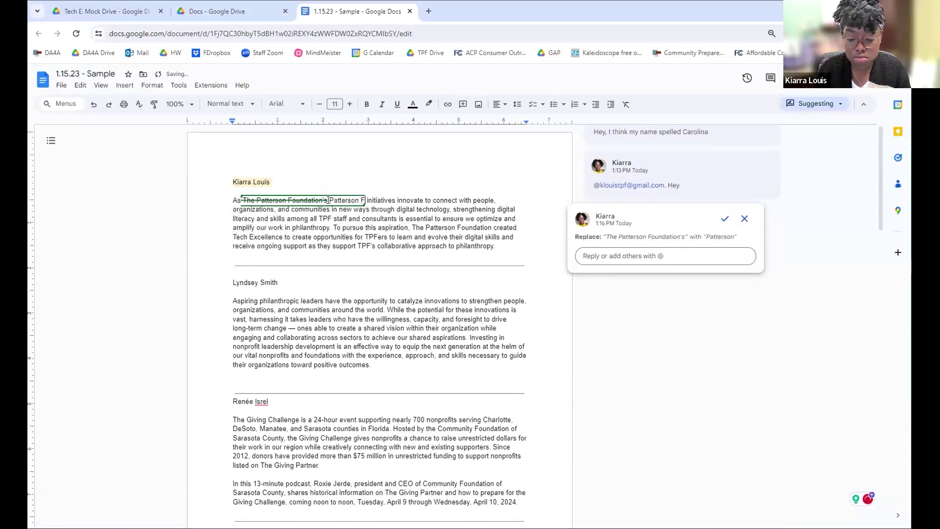
{"action": "type", "text": "oundation"}
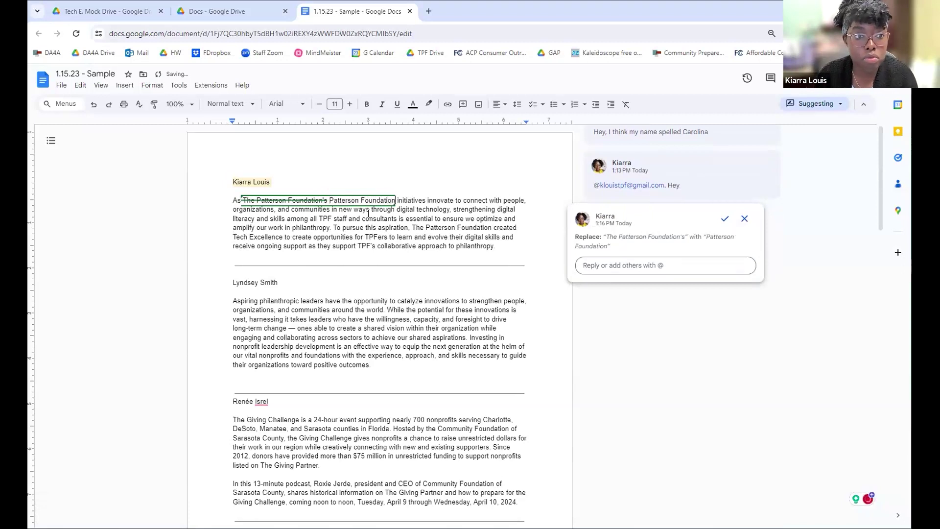
{"action": "left_click", "coordinate": [370, 215]}
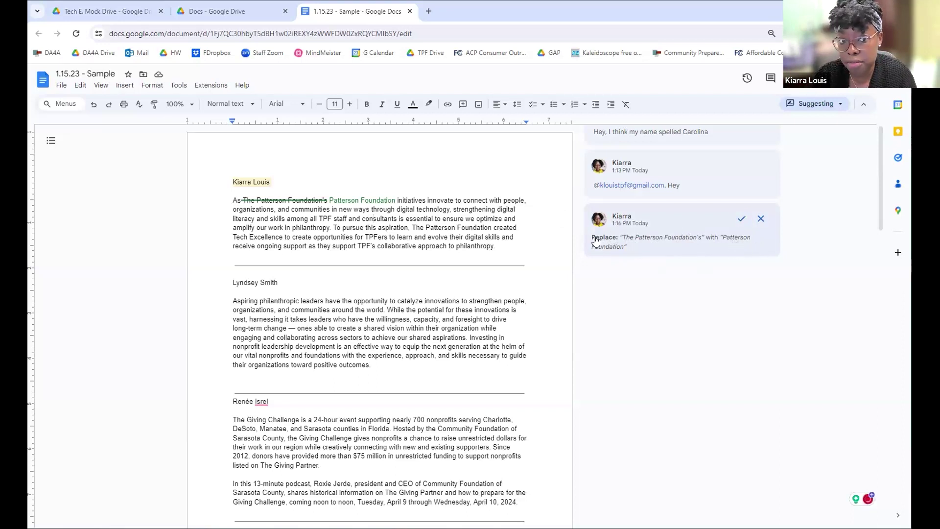
Suggest deleting the words "philanthropy" and "approach" at the end of the first paragraph.
{"action": "left_click_drag", "start_coordinate": [494, 246], "coordinate": [416, 246]}
{"action": "key", "text": "BackSpace"}
{"action": "key", "text": "BackSpace"}
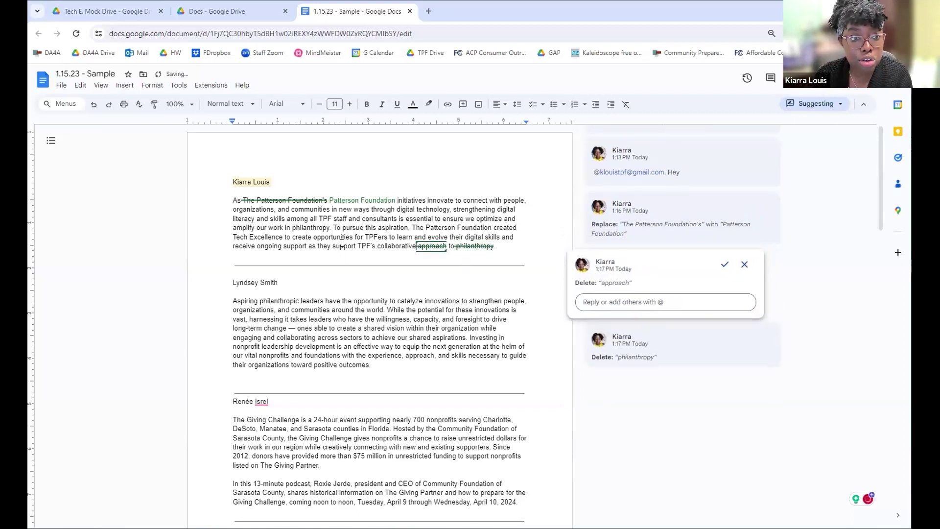
Suggest replacing "support" with "assist" before "TPF's collaborative" in the first paragraph.
{"action": "double_click", "coordinate": [344, 245]}
{"action": "type", "text": "assit"}
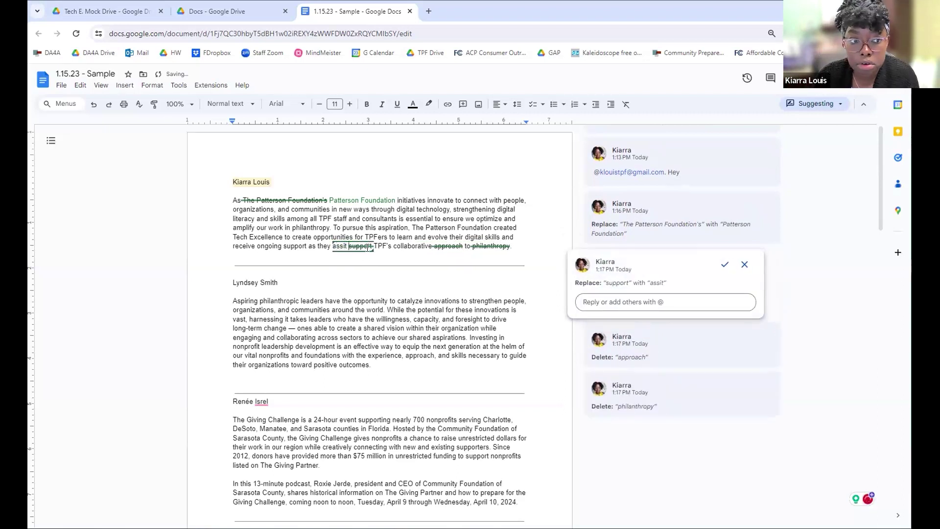
{"action": "key", "text": "BackSpace"}
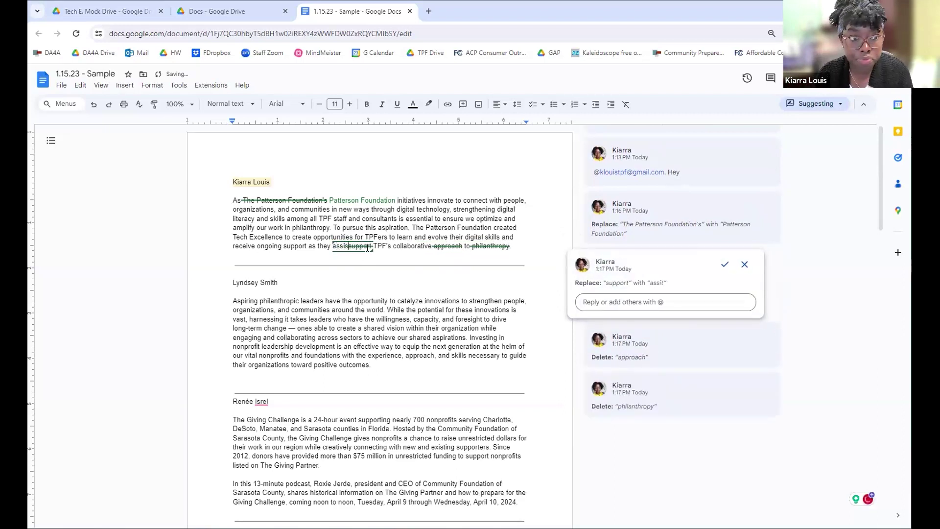
{"action": "type", "text": "st"}
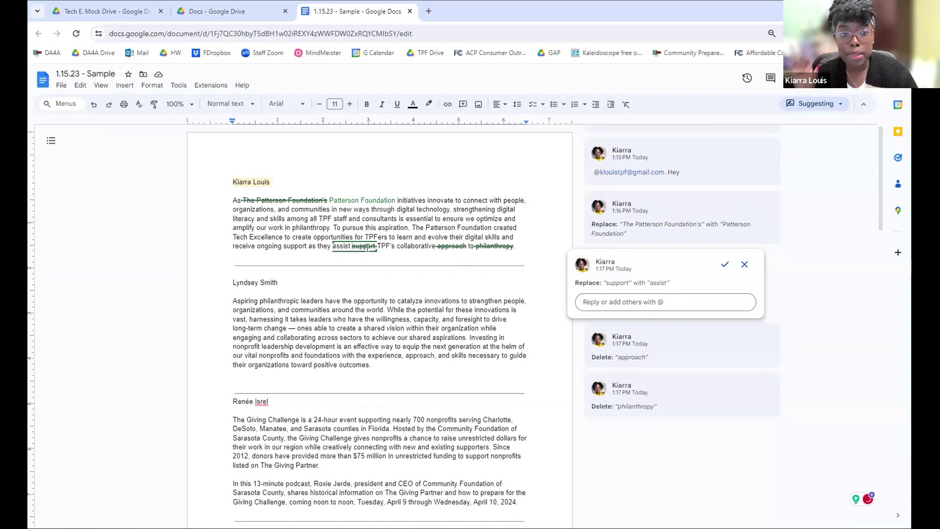
Suggest adding "and strengthen" after "receive ongoing support" in the first paragraph.
{"action": "left_click", "coordinate": [307, 246]}
{"action": "type", "text": "and"}
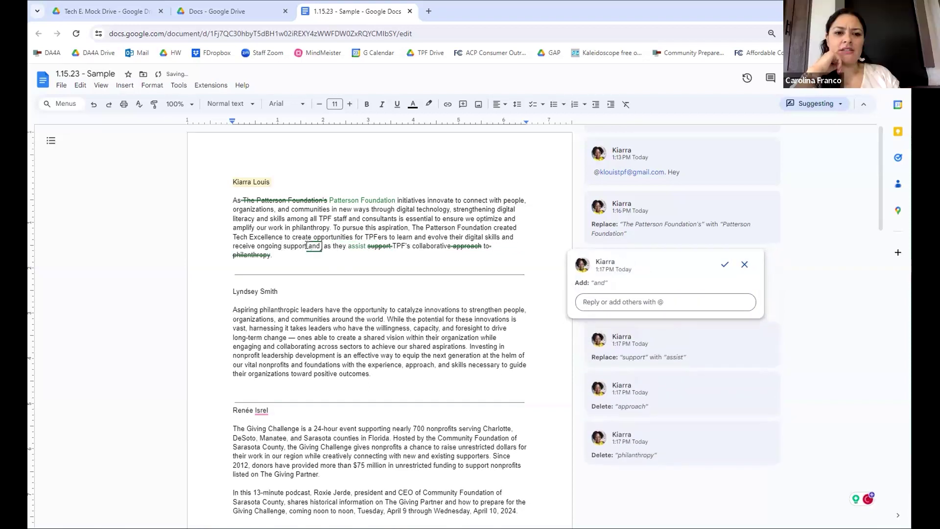
{"action": "type", "text": " strengthen"}
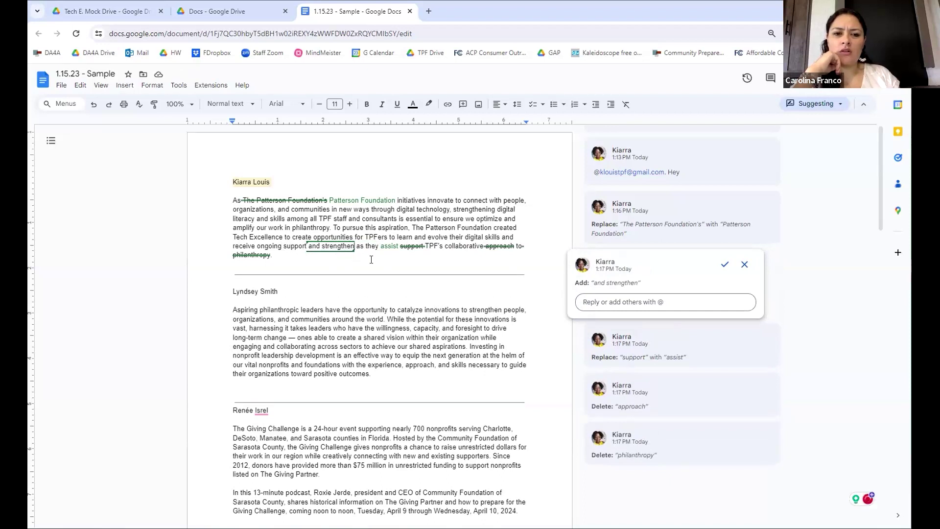
{"action": "left_click_drag", "start_coordinate": [308, 248], "coordinate": [355, 249]}
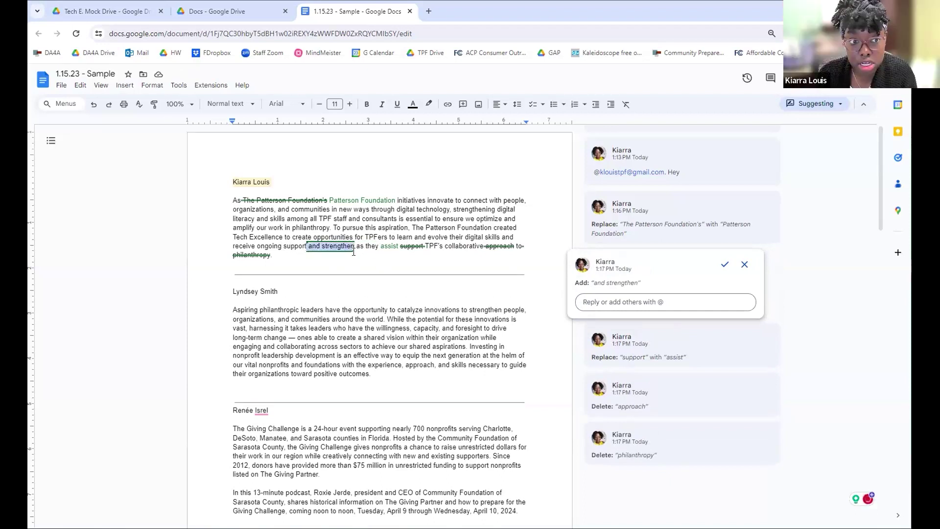
{"action": "double_click", "coordinate": [316, 251]}
{"action": "left_click", "coordinate": [311, 246]}
{"action": "left_click", "coordinate": [351, 261]}
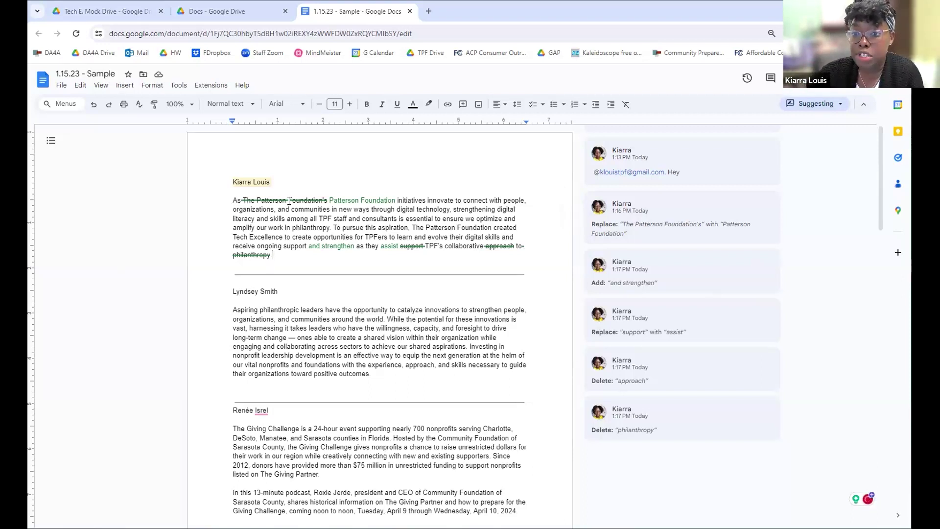
Reject the suggestion that replaces "The Patterson Foundation's" with "Patterson Foundation".
{"action": "left_click", "coordinate": [358, 206]}
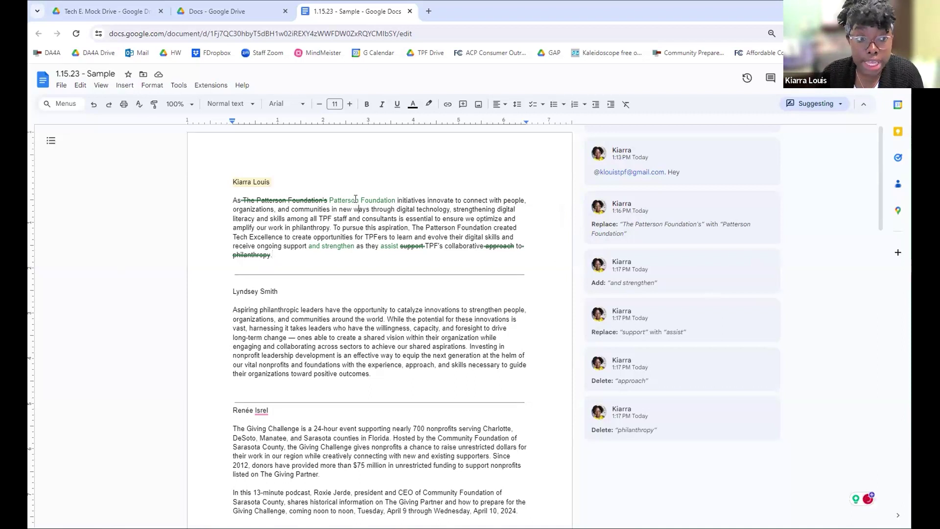
{"action": "left_click", "coordinate": [355, 200]}
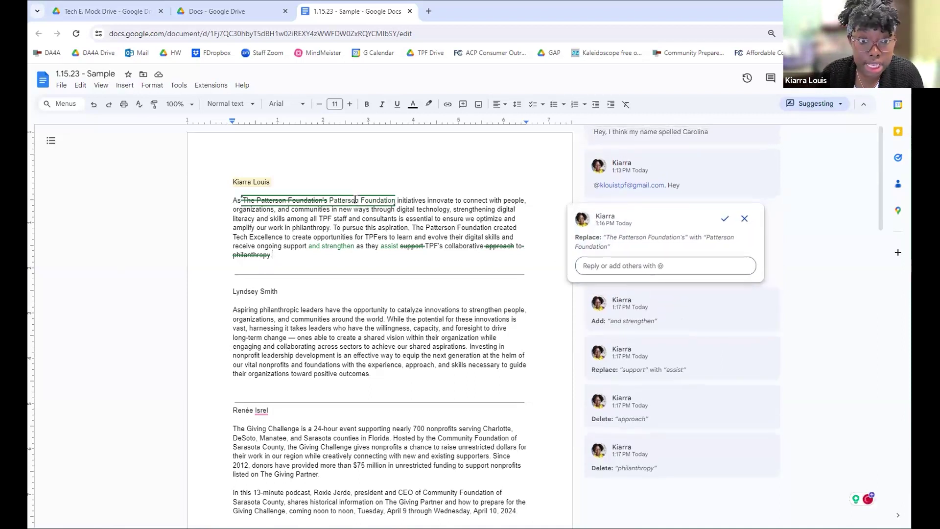
{"action": "left_click", "coordinate": [744, 221]}
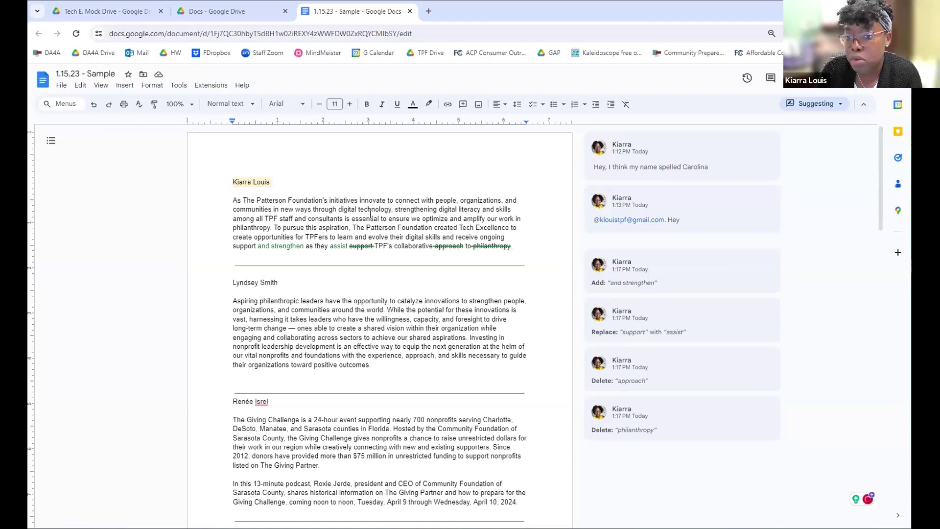
Resolve both comments attached to the name line above the first paragraph.
{"action": "mouse_move", "coordinate": [753, 265]}
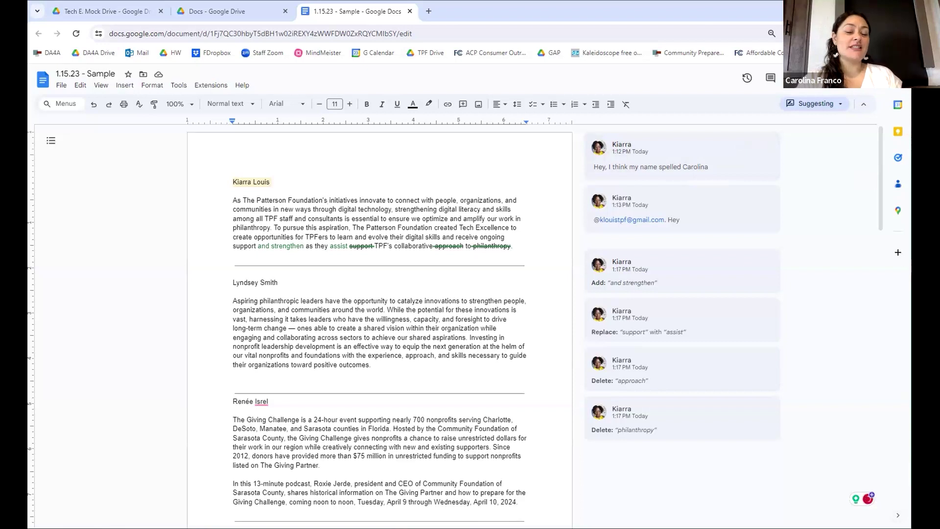
{"action": "left_click", "coordinate": [753, 146]}
{"action": "left_click", "coordinate": [740, 200]}
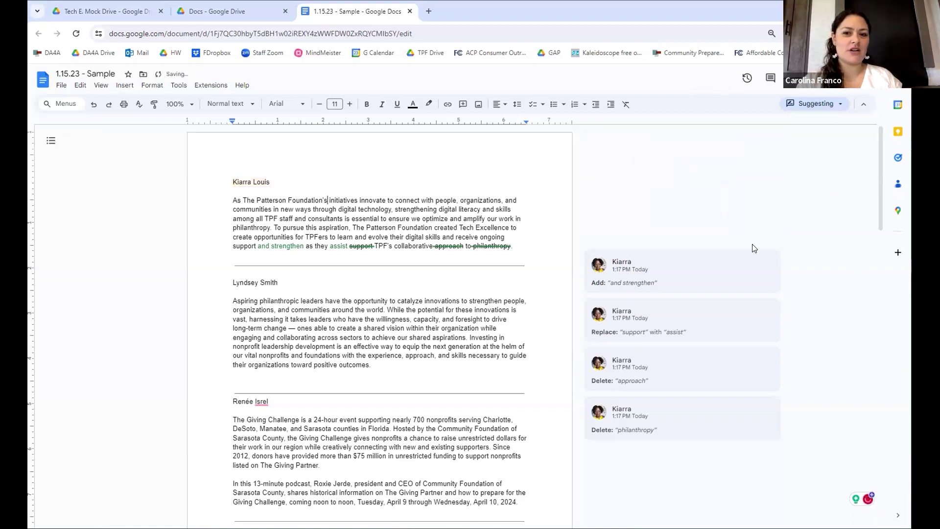
Accept the remaining suggestions in the first paragraph: adding "and strengthen", replacing "support" with "assist", and deleting "approach" and "philanthropy".
{"action": "left_click", "coordinate": [742, 266]}
{"action": "left_click", "coordinate": [737, 274]}
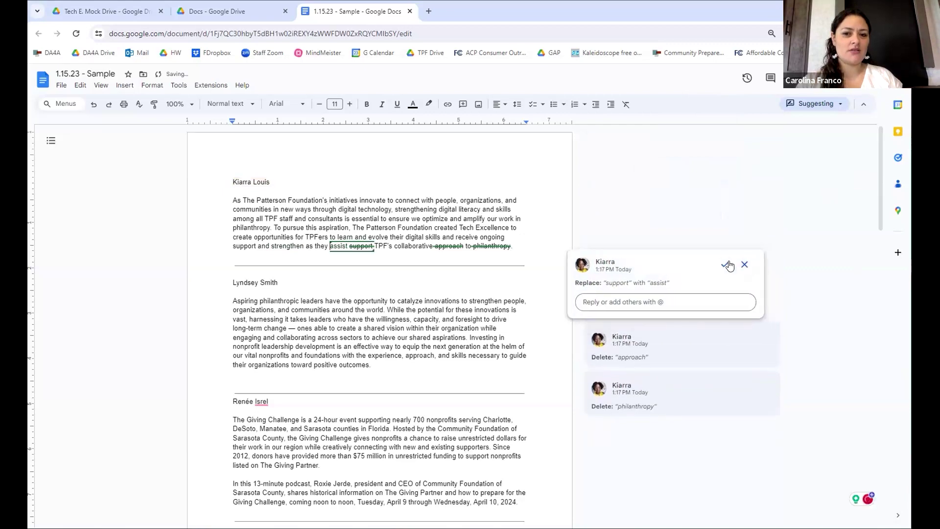
{"action": "left_click", "coordinate": [726, 264]}
{"action": "left_click", "coordinate": [743, 265]}
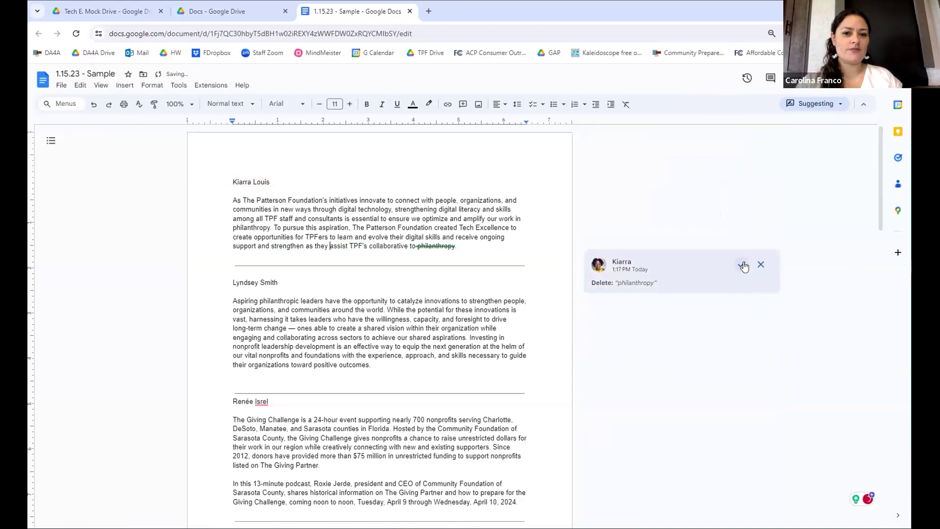
{"action": "left_click", "coordinate": [742, 264]}
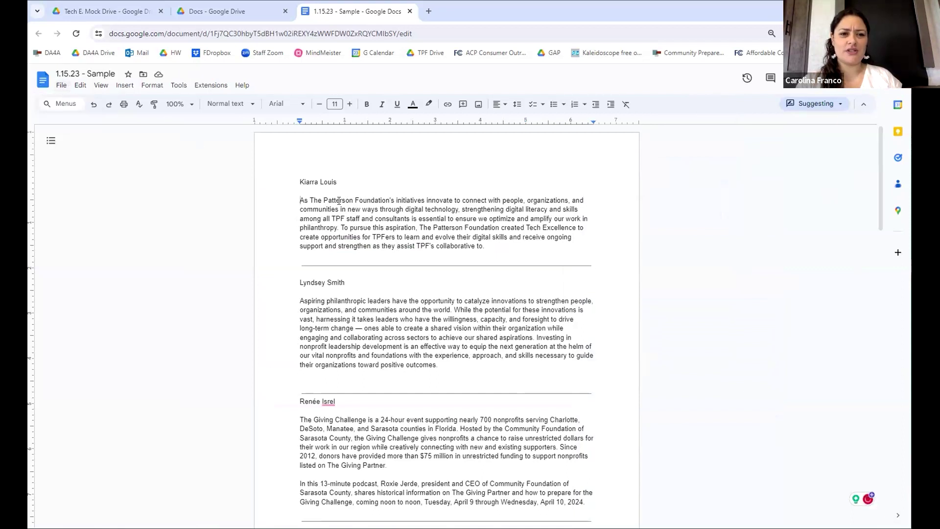
Open the document's version history to view the current version's changes, and return to the document.
{"action": "left_click", "coordinate": [61, 86]}
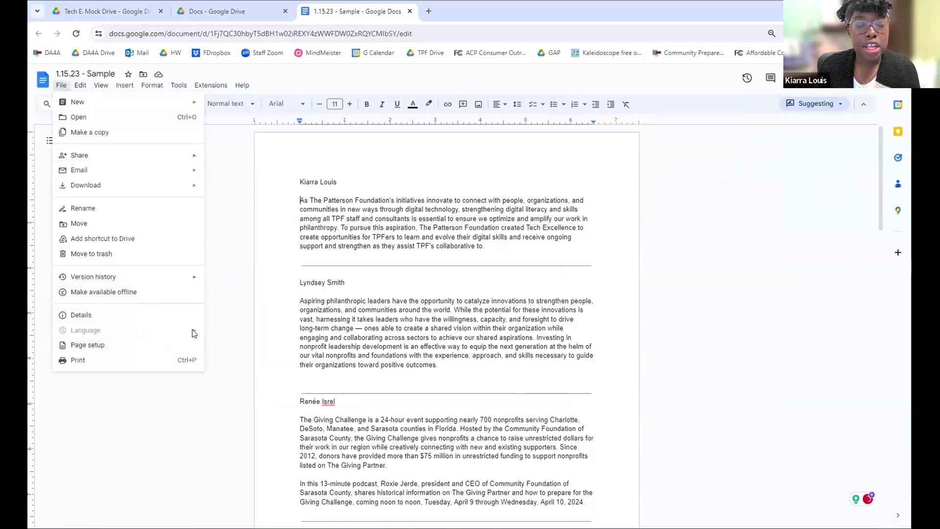
{"action": "left_click", "coordinate": [566, 275]}
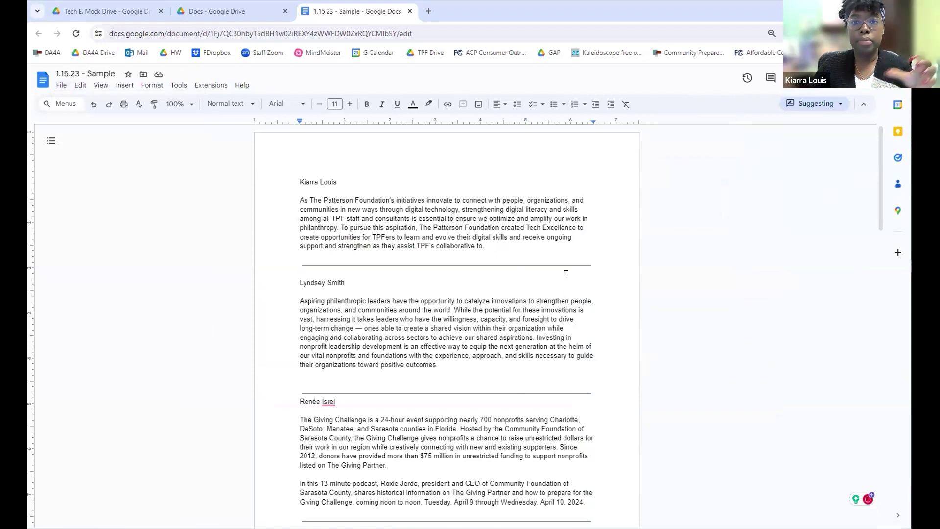
{"action": "left_click", "coordinate": [61, 85]}
{"action": "mouse_move", "coordinate": [169, 274]}
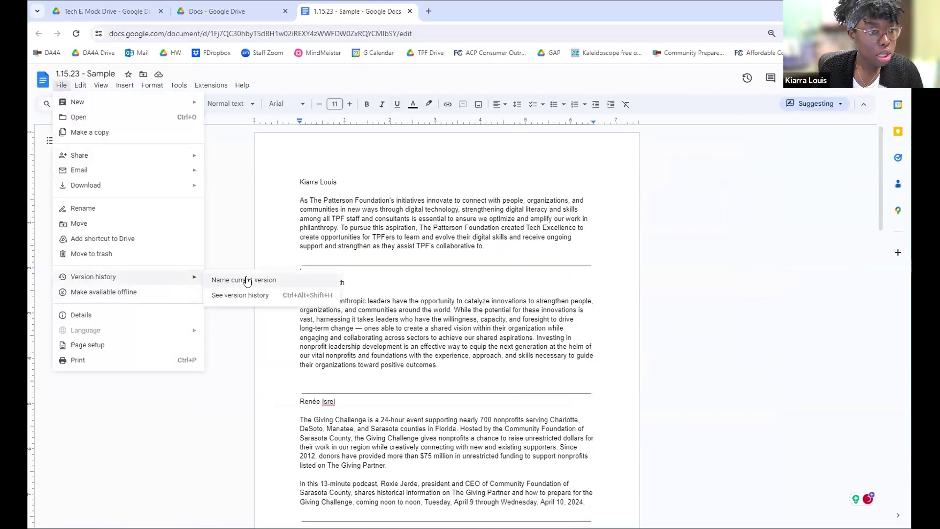
{"action": "left_click", "coordinate": [256, 293]}
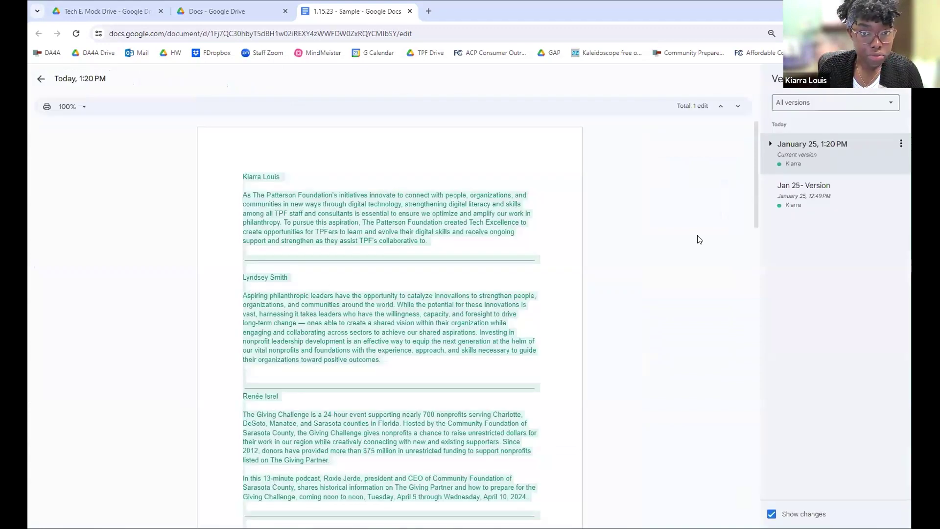
{"action": "left_click", "coordinate": [41, 79]}
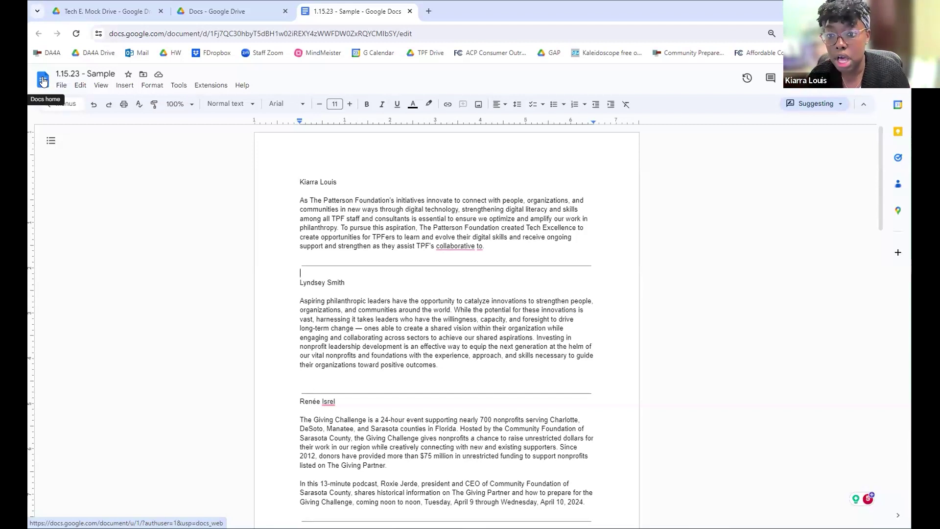
{"action": "left_click", "coordinate": [62, 85]}
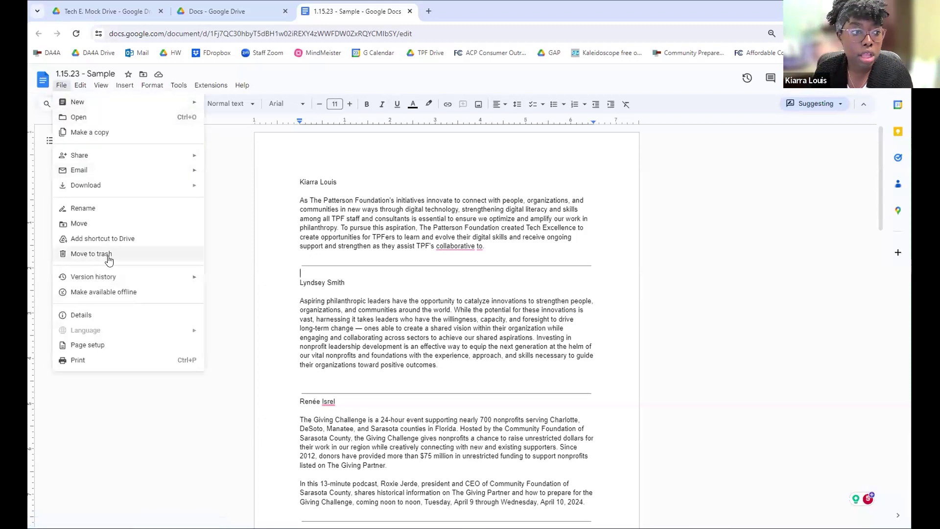
{"action": "mouse_move", "coordinate": [105, 276]}
{"action": "left_click", "coordinate": [244, 279]}
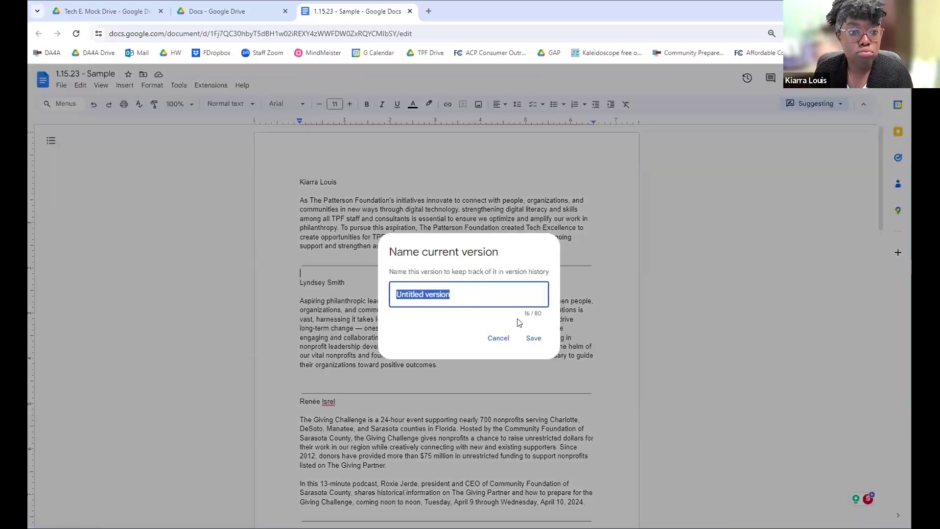
{"action": "left_click", "coordinate": [497, 335]}
Review the list of saved versions in the version history again and go back to the document.
{"action": "left_click", "coordinate": [61, 85]}
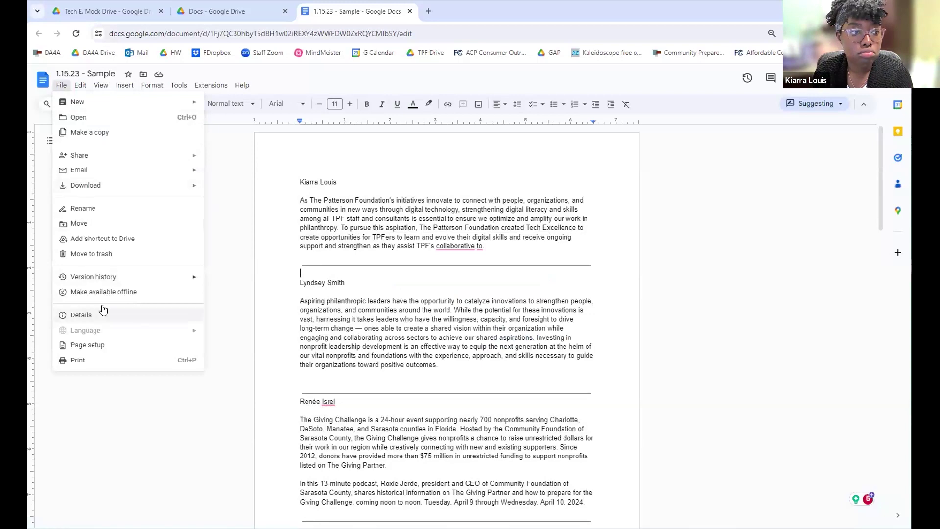
{"action": "mouse_move", "coordinate": [134, 278]}
{"action": "left_click", "coordinate": [265, 293]}
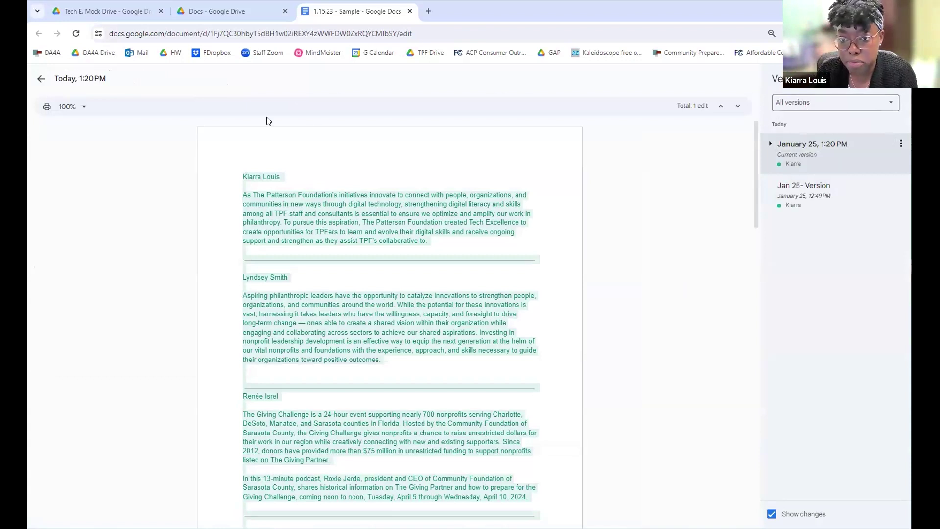
{"action": "left_click", "coordinate": [42, 79]}
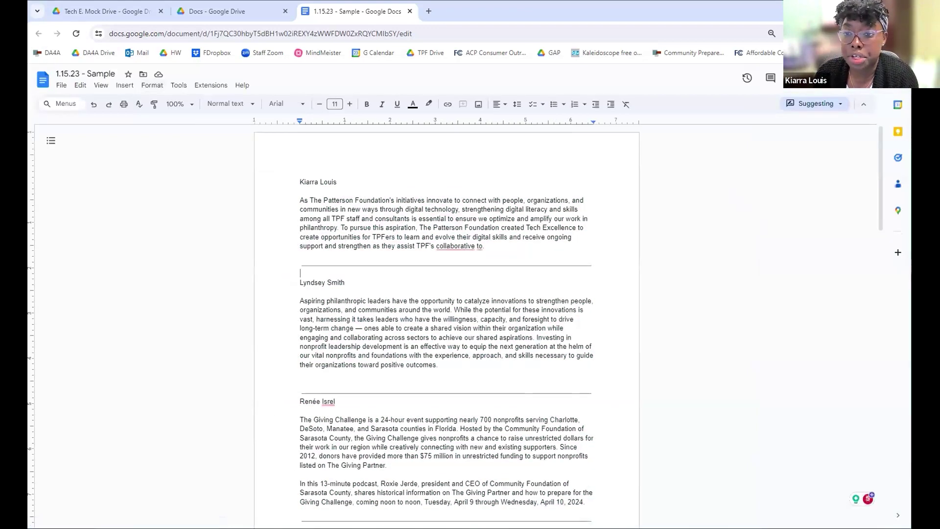